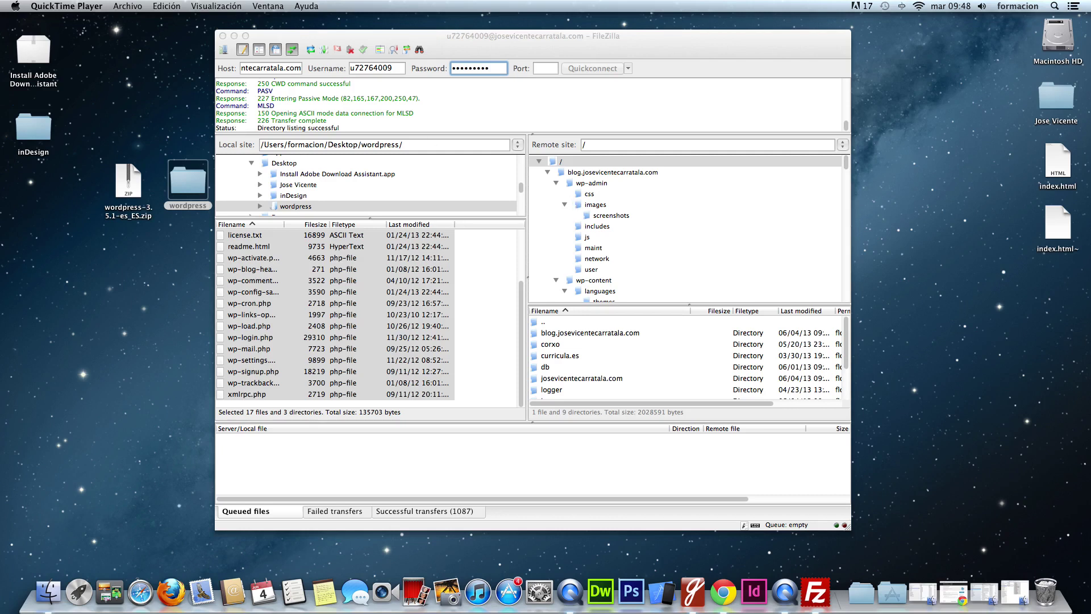
Switch to Chrome in full screen, open the blog's page and load its address again
click(234, 36)
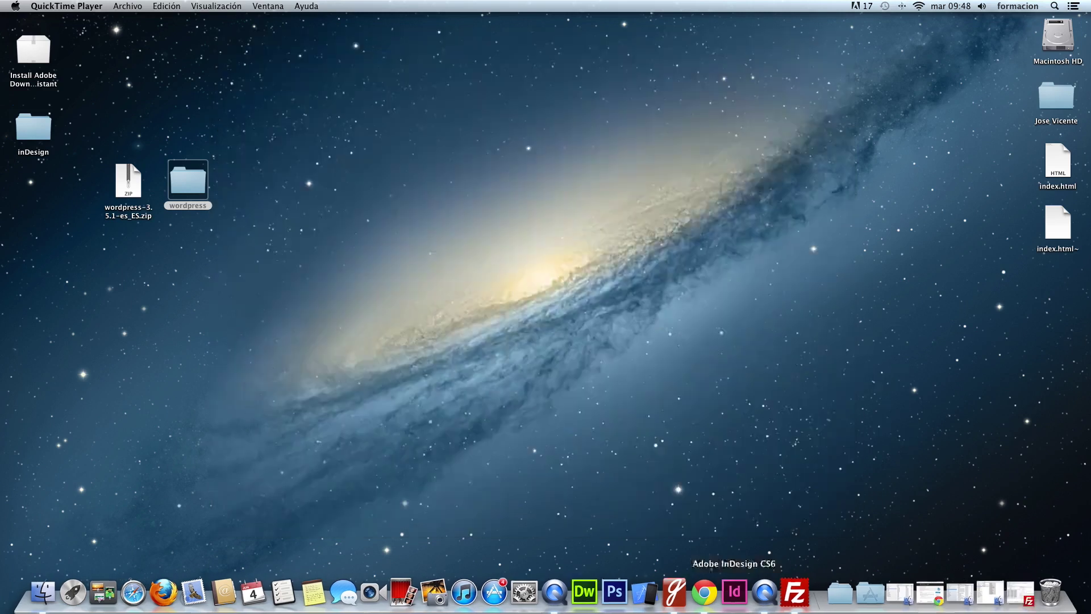
click(704, 591)
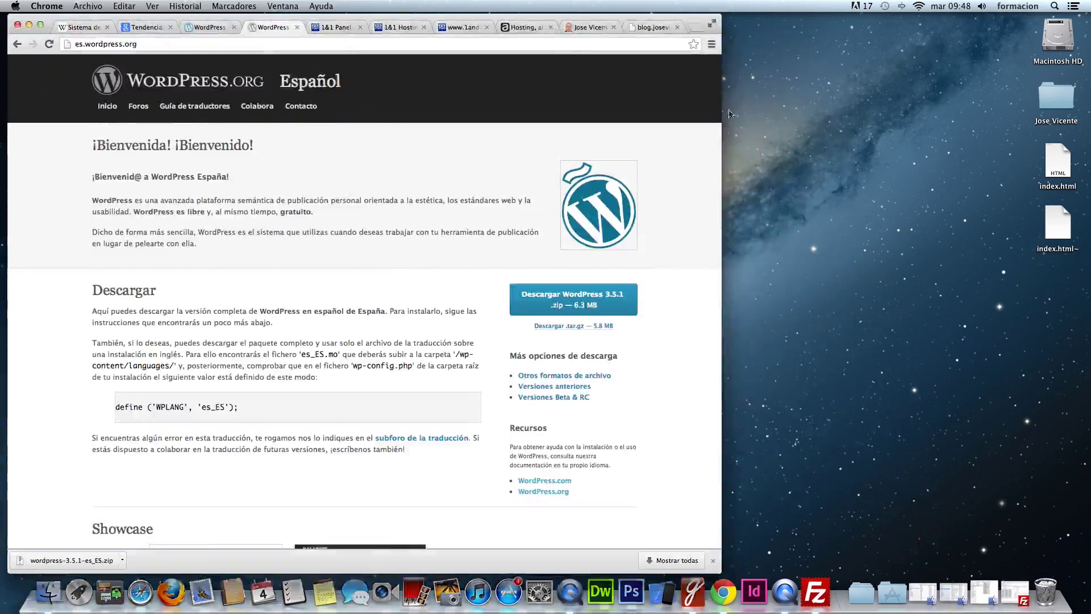
click(712, 23)
click(1000, 13)
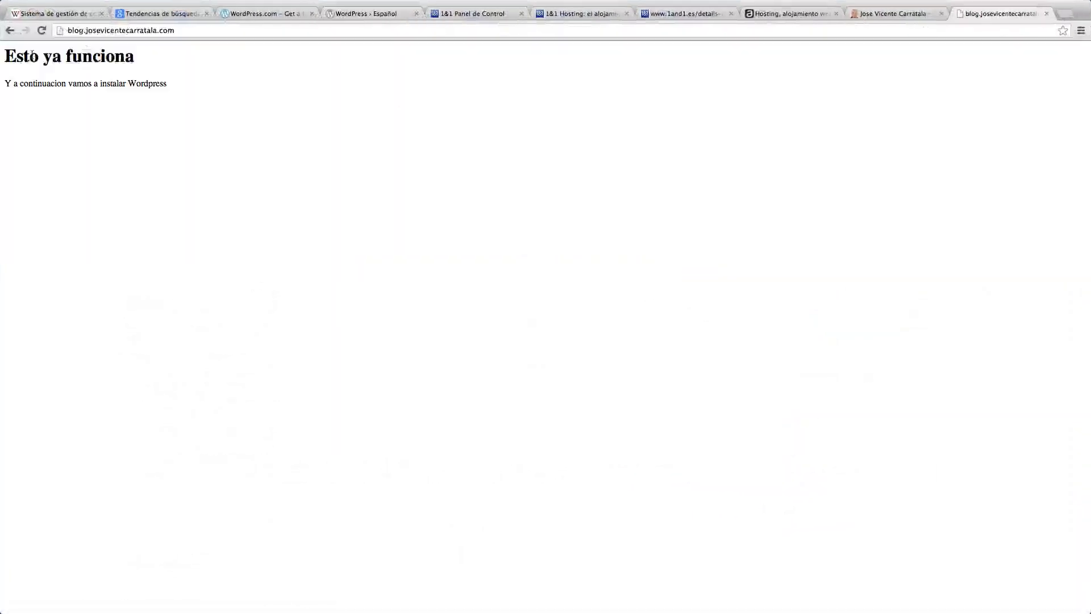
drag(5, 57, 146, 93)
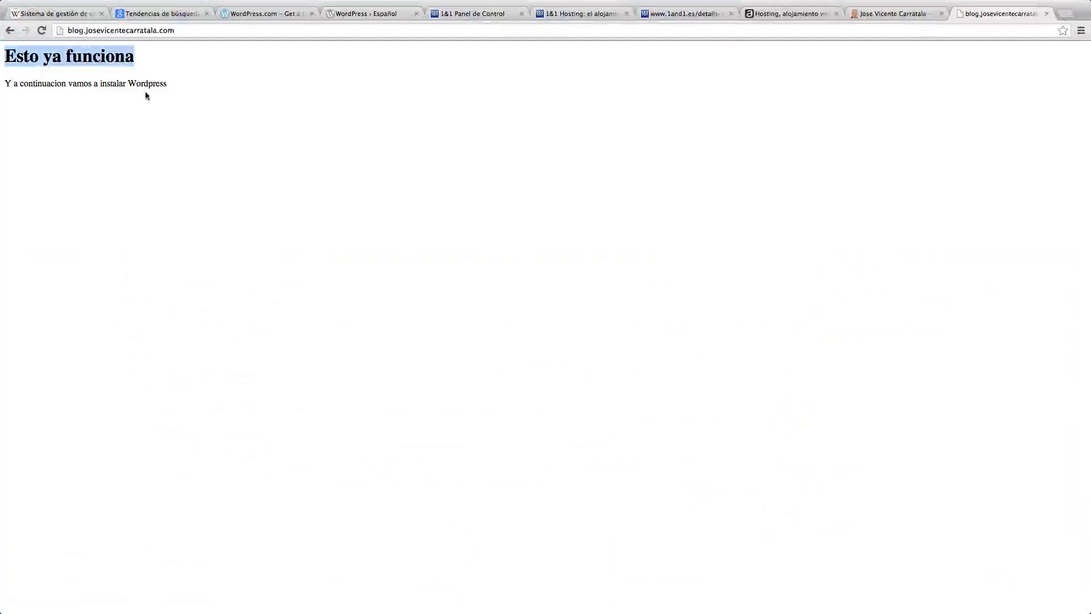
click(121, 96)
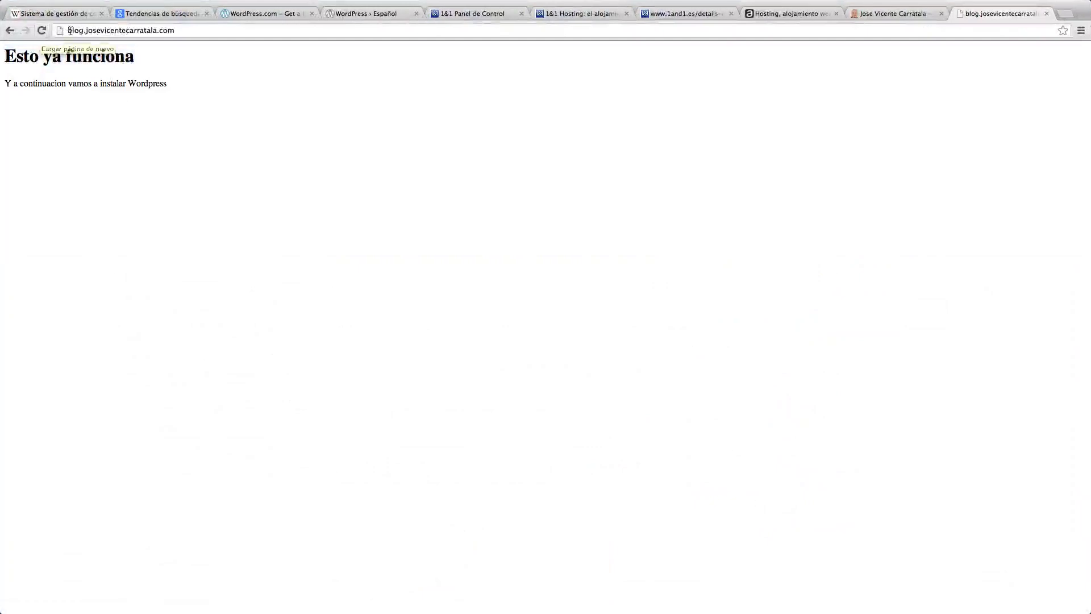
click(188, 30)
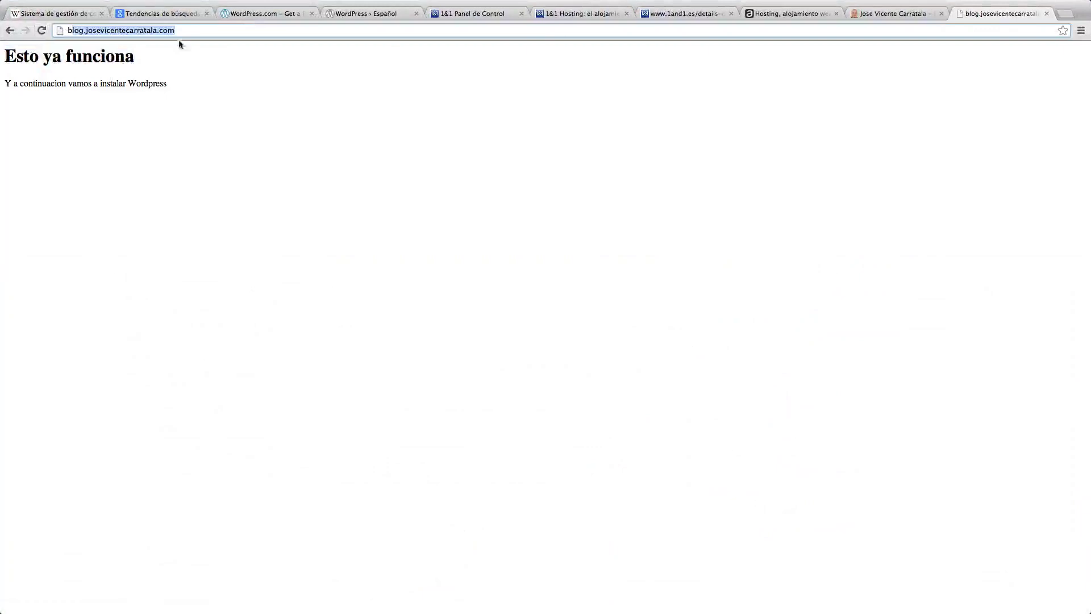
key(Return)
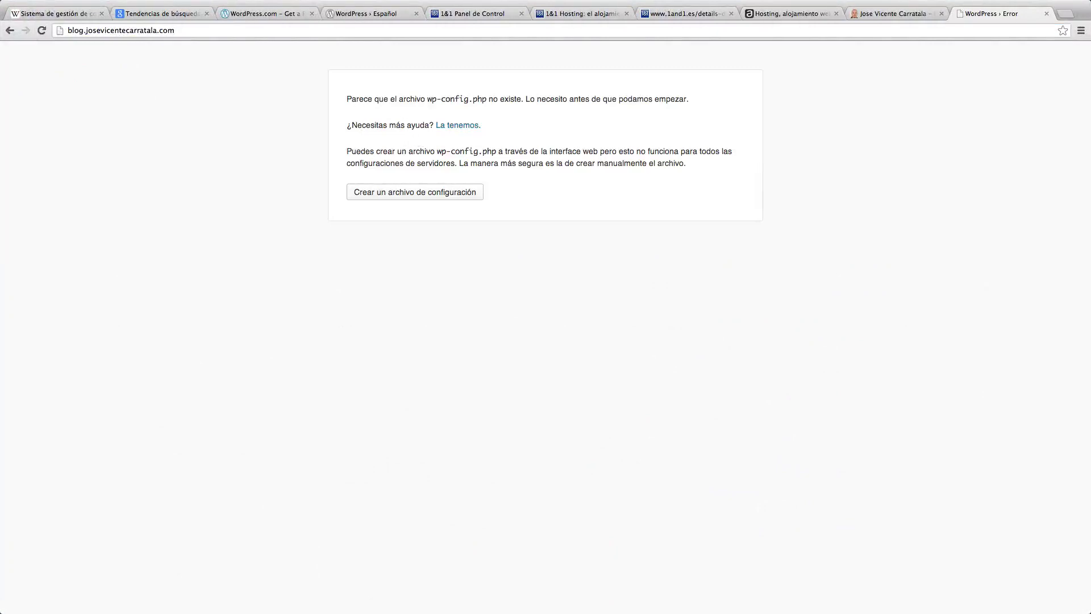
Read the notice about the missing wp-config.php and start creating a configuration file through the web interface
drag(421, 99, 487, 100)
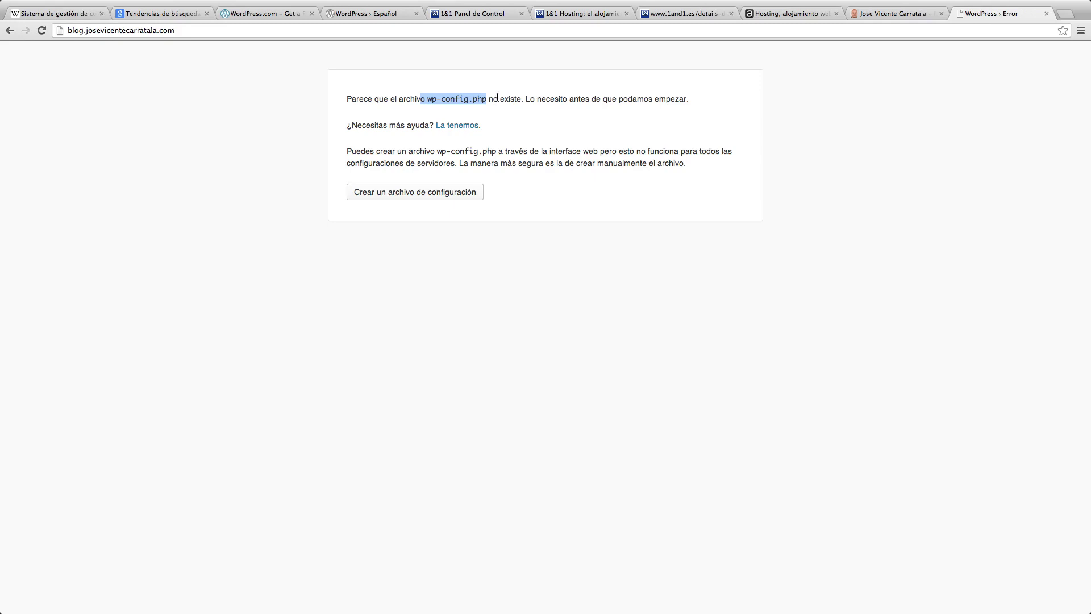
drag(526, 99, 687, 99)
drag(357, 125, 425, 126)
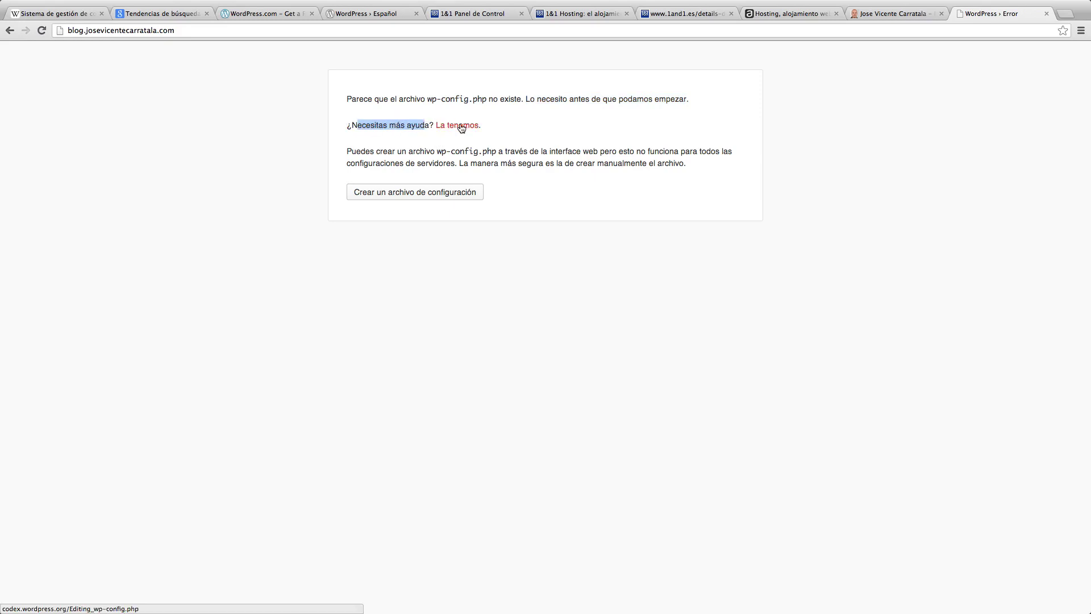
click(401, 150)
drag(351, 152, 424, 151)
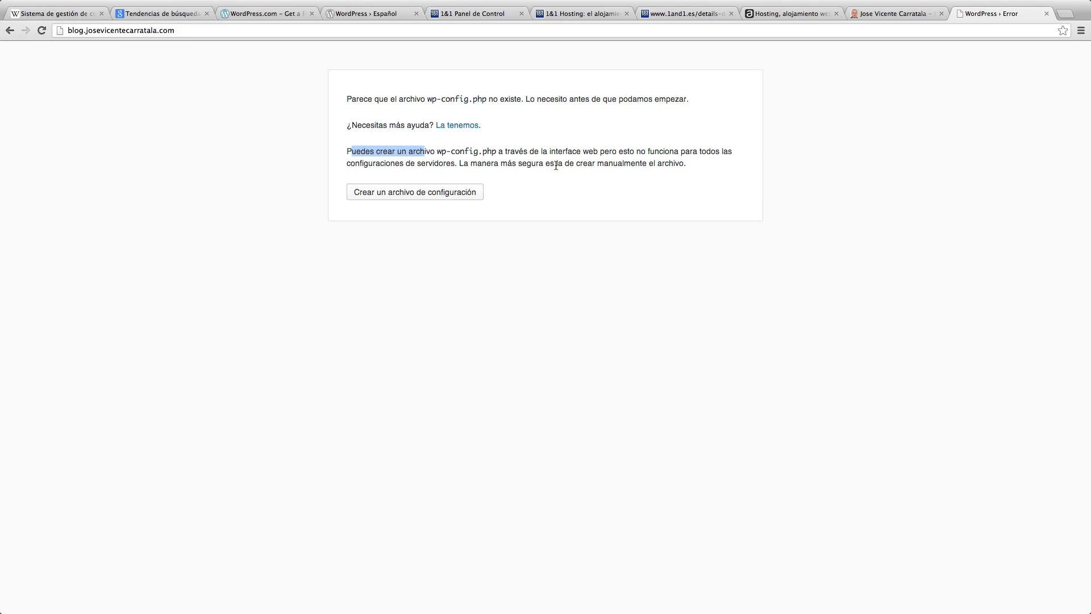
drag(460, 163, 683, 163)
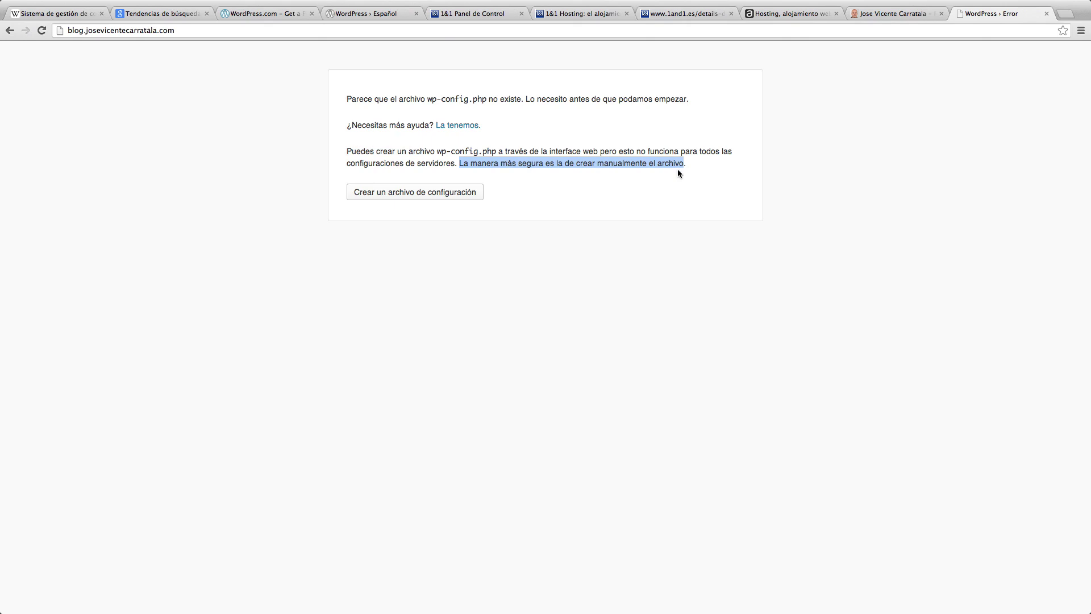
click(535, 202)
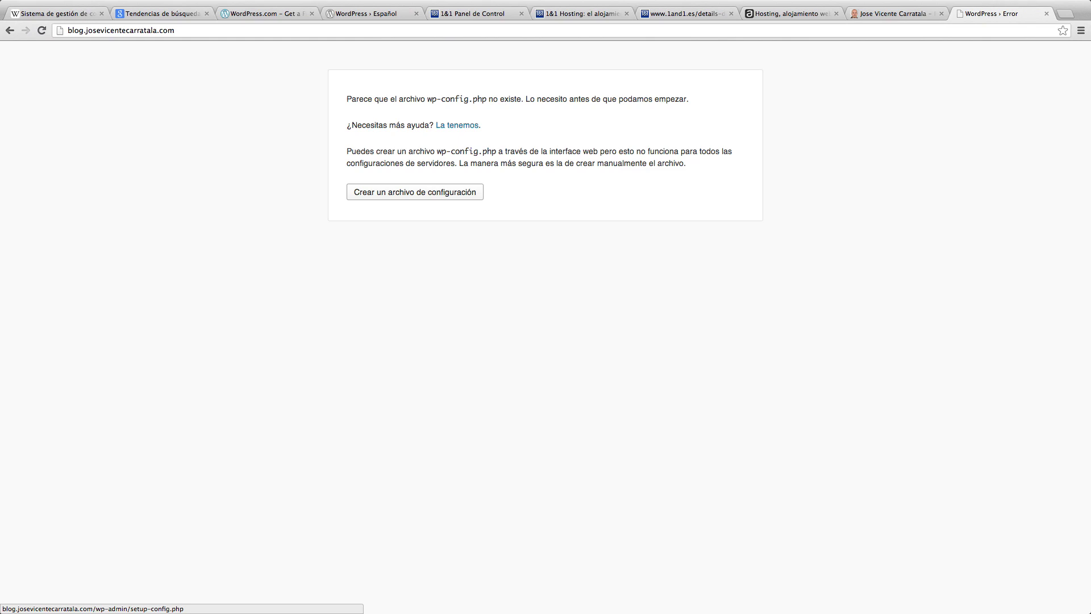
click(430, 194)
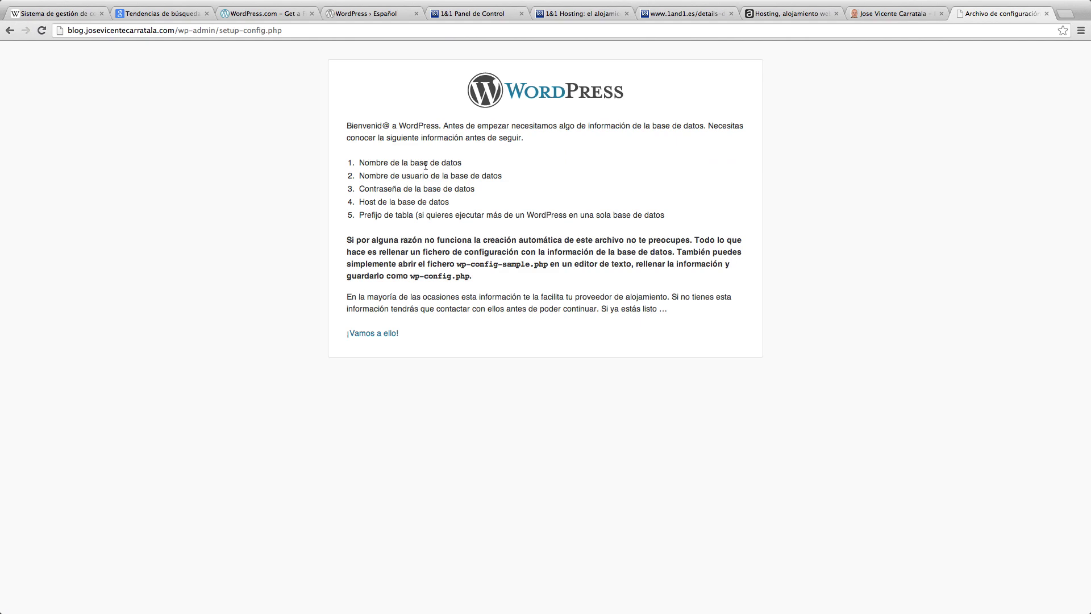
Review the list of database details WordPress requires and continue to the connection form
drag(354, 126, 424, 125)
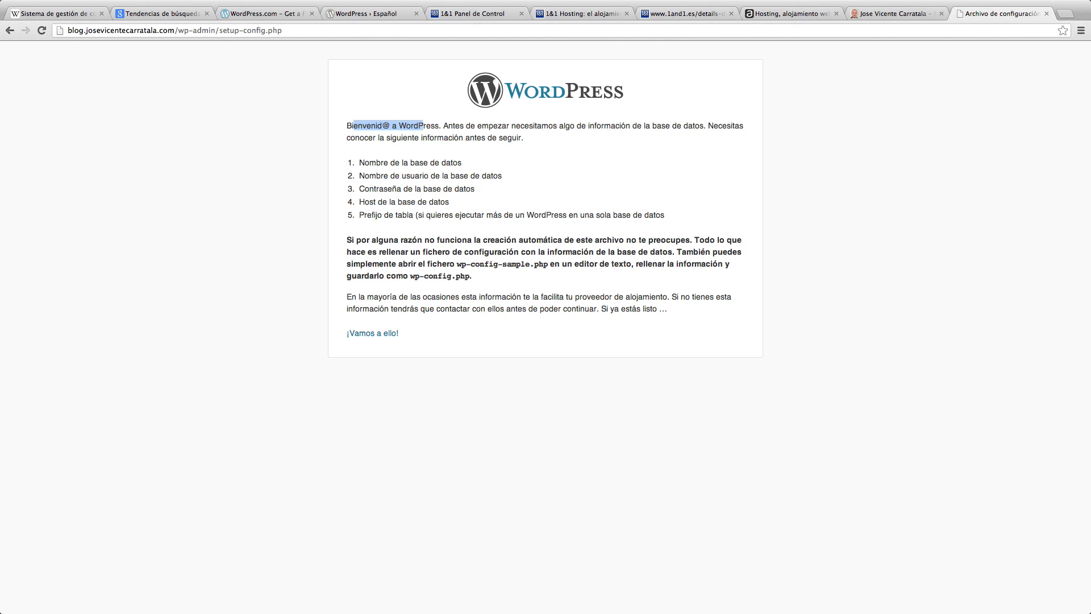
click(410, 125)
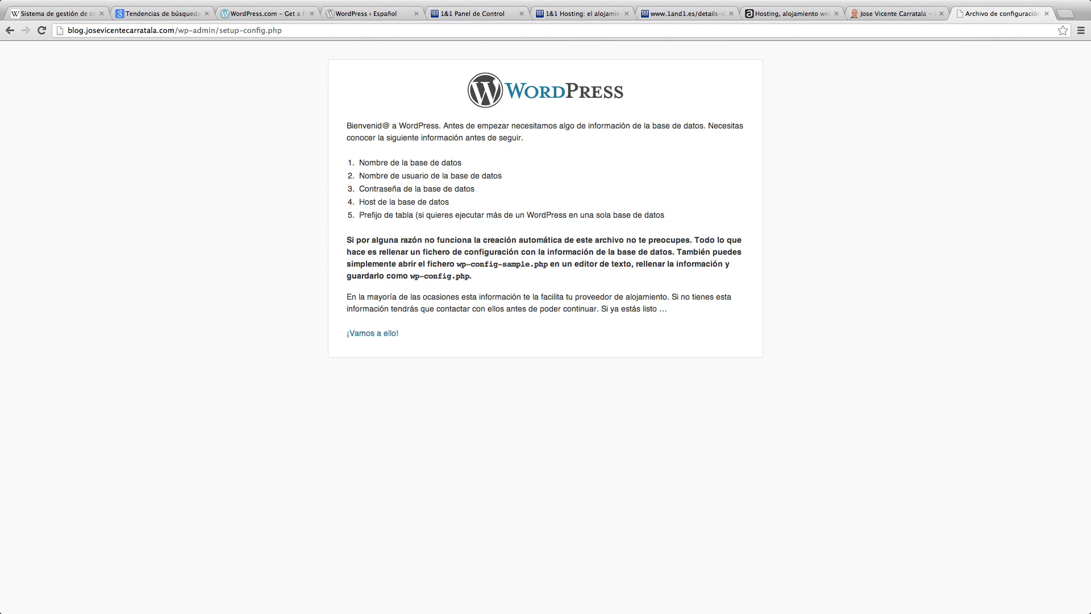
drag(374, 139, 515, 142)
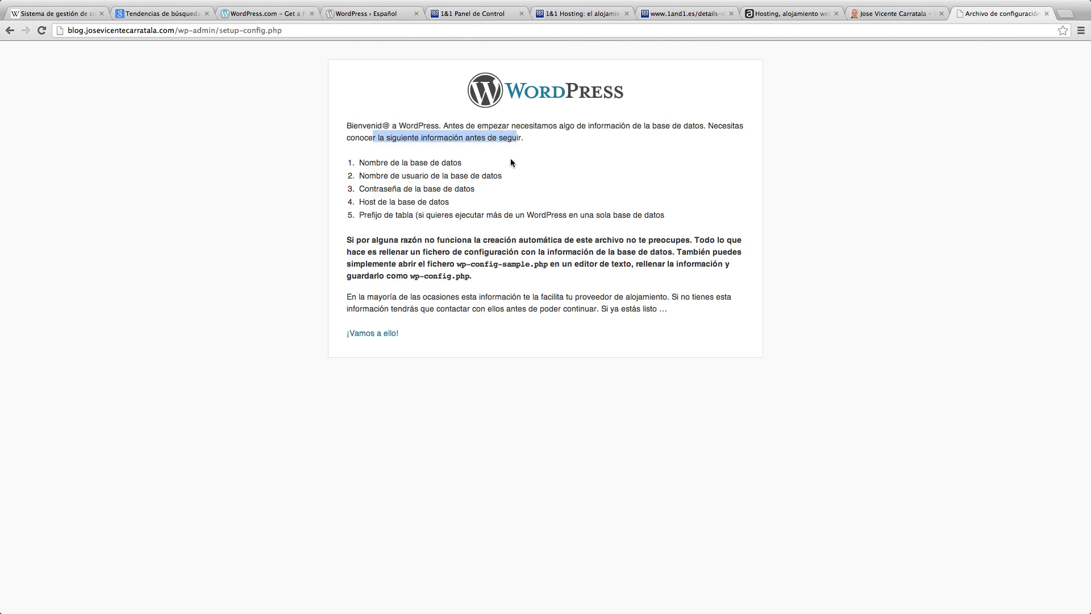
drag(364, 163, 458, 164)
drag(362, 177, 502, 175)
drag(361, 188, 453, 206)
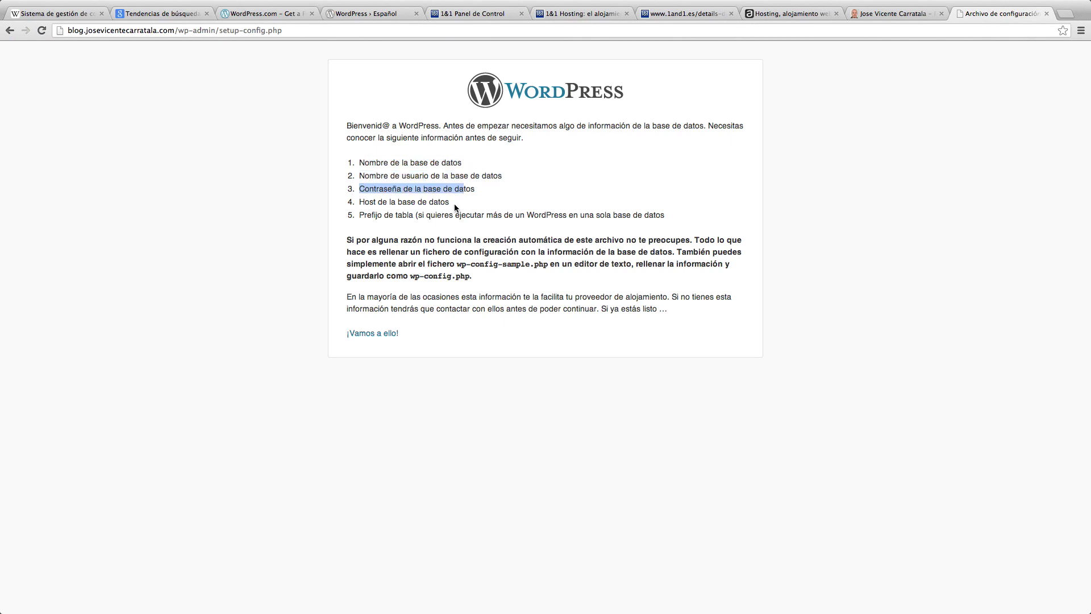
drag(360, 203, 437, 211)
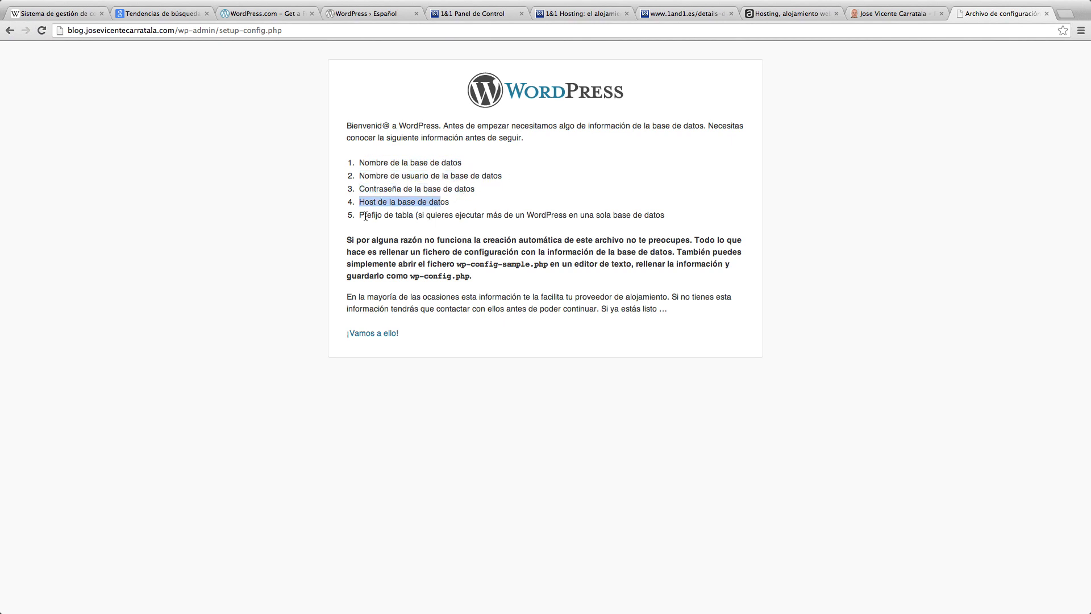
drag(363, 215, 407, 217)
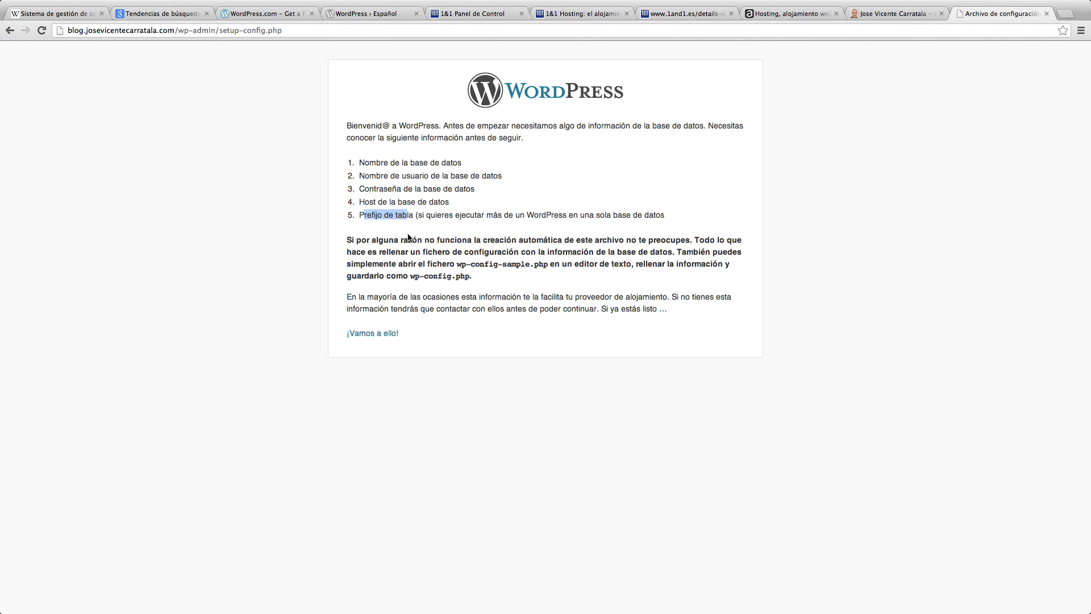
click(373, 333)
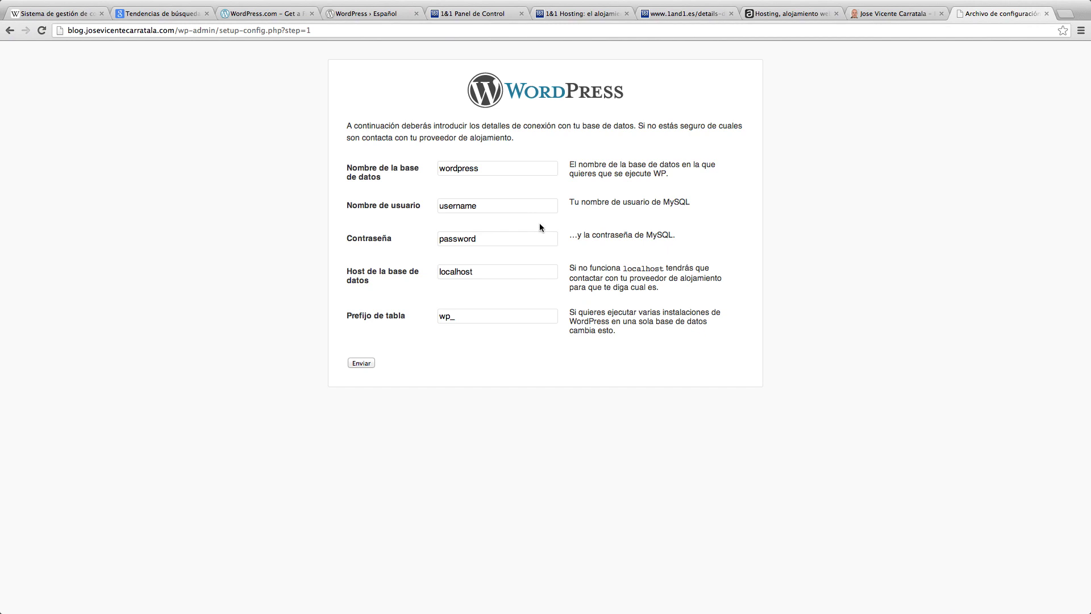
Check the database fields in the WordPress form, then open MySQL management in the 1&1 control panel
click(483, 169)
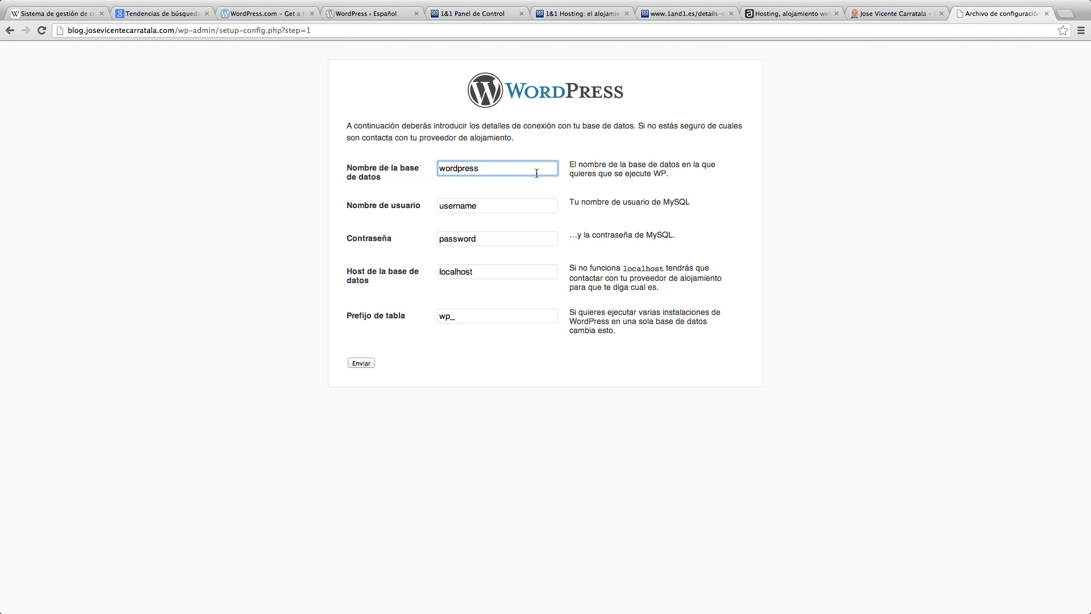
drag(662, 203, 693, 203)
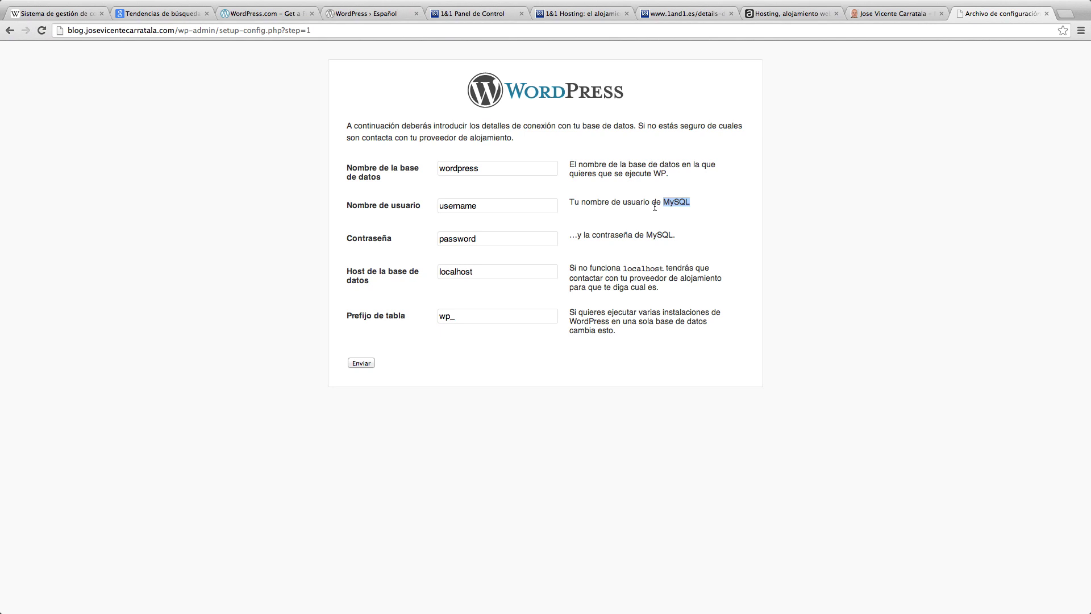
click(502, 15)
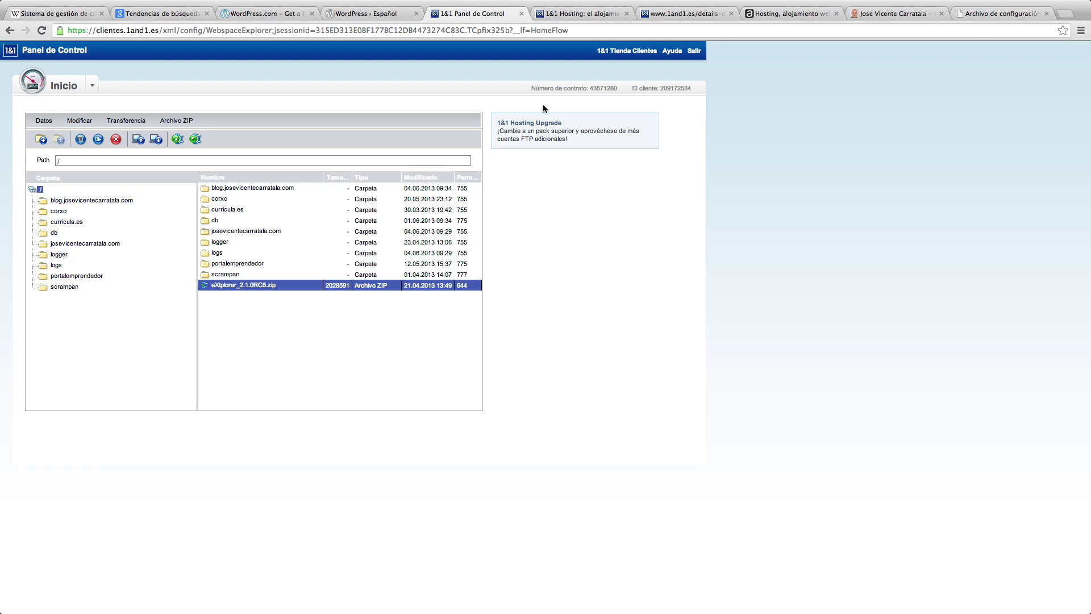
click(64, 86)
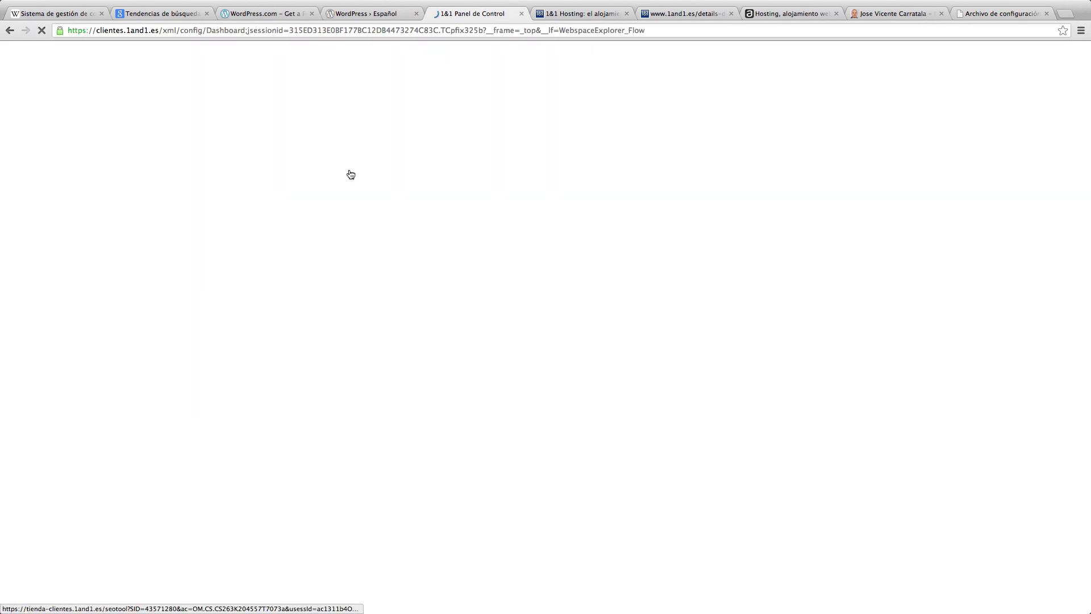
scroll(12, 333, down, 3)
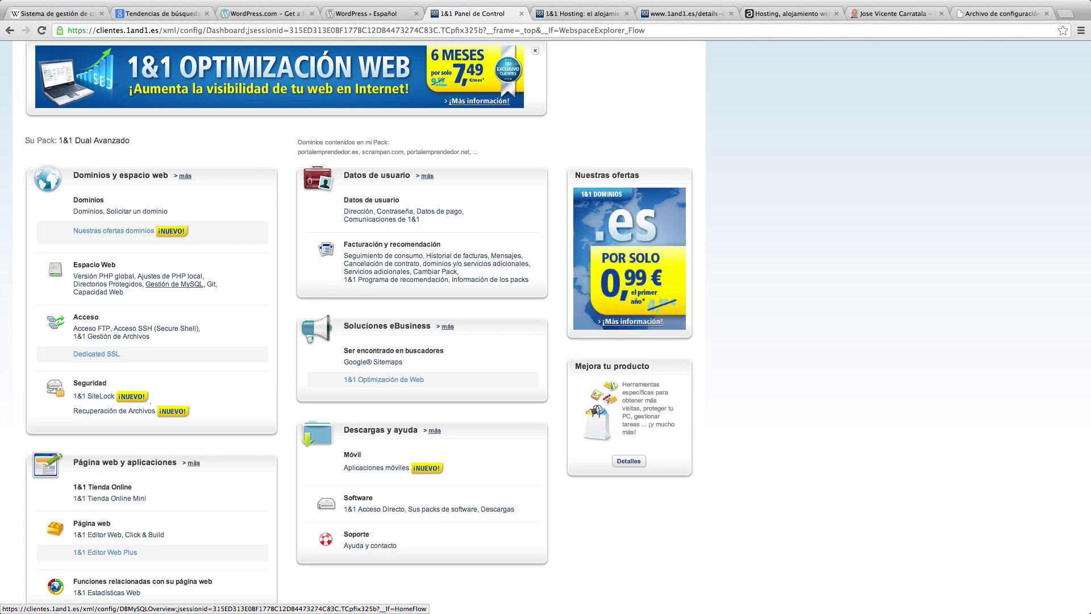
click(178, 287)
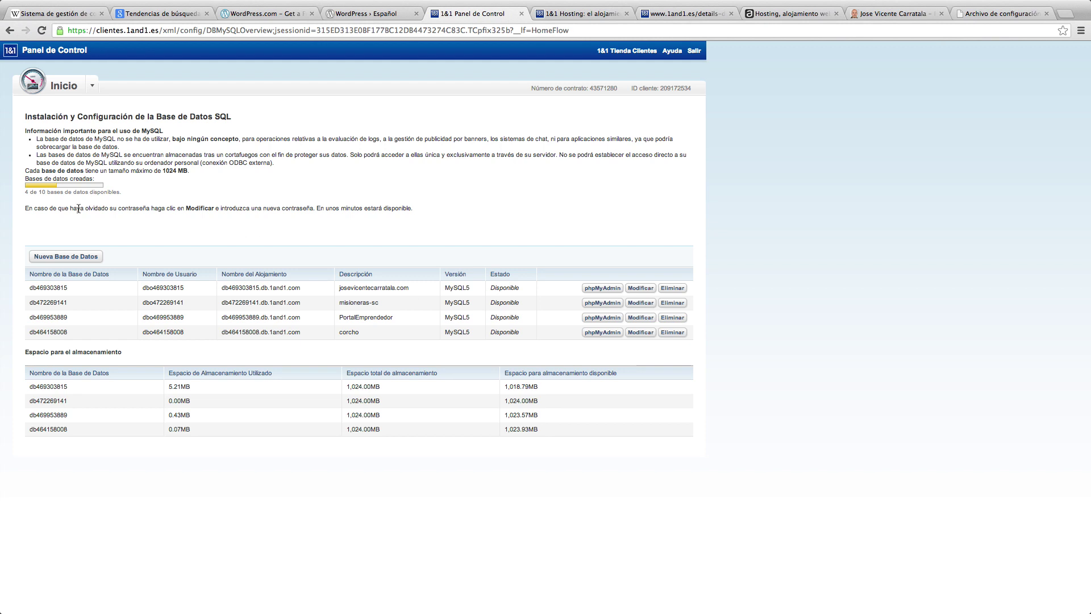
Check the number of databases in use and start configuring a new MySQL database
double_click(46, 193)
click(28, 192)
click(63, 257)
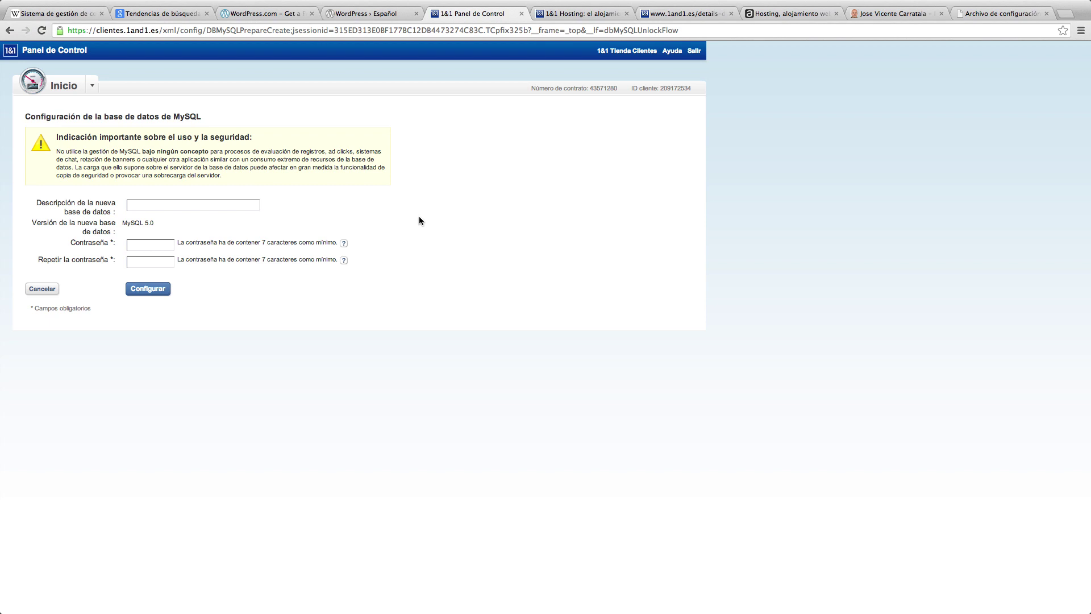
click(206, 205)
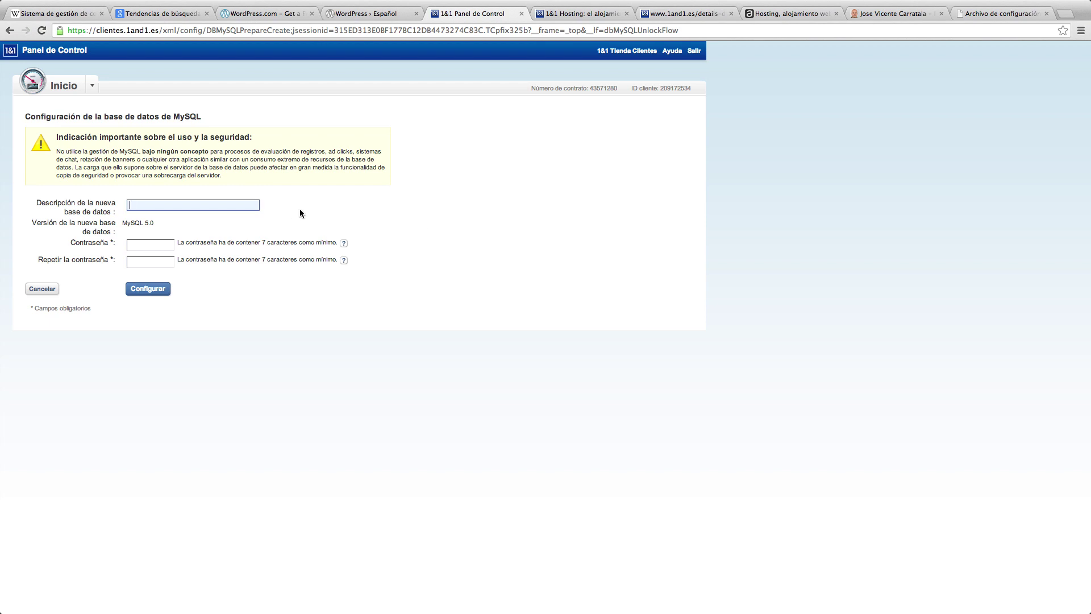
text(Blog Jose Vicen)
key(BackSpace)
key(BackSpace)
key(BackSpace)
key(BackSpace)
key(BackSpace)
key(BackSpace)
key(BackSpace)
key(BackSpace)
key(BackSpace)
key(BackSpace)
key(BackSpace)
key(BackSpace)
key(BackSpace)
Create the MySQL database with the blog's domain as description, entering and repeating the database password
text(blog.josevicentecarratala.com)
key(Tab)
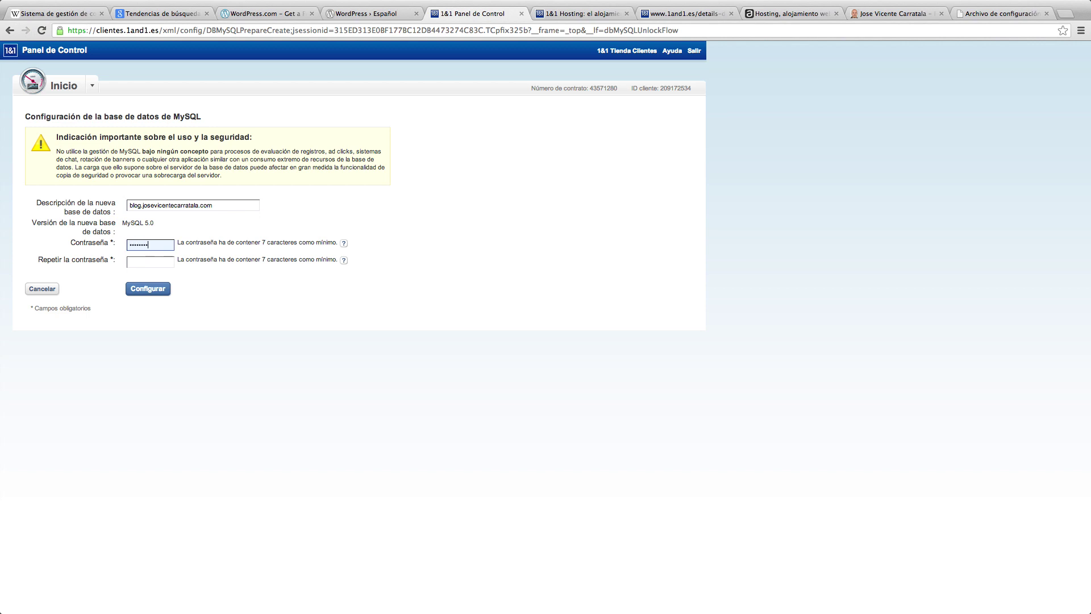
text(•••••••••••••)
key(Tab)
text(••••••)
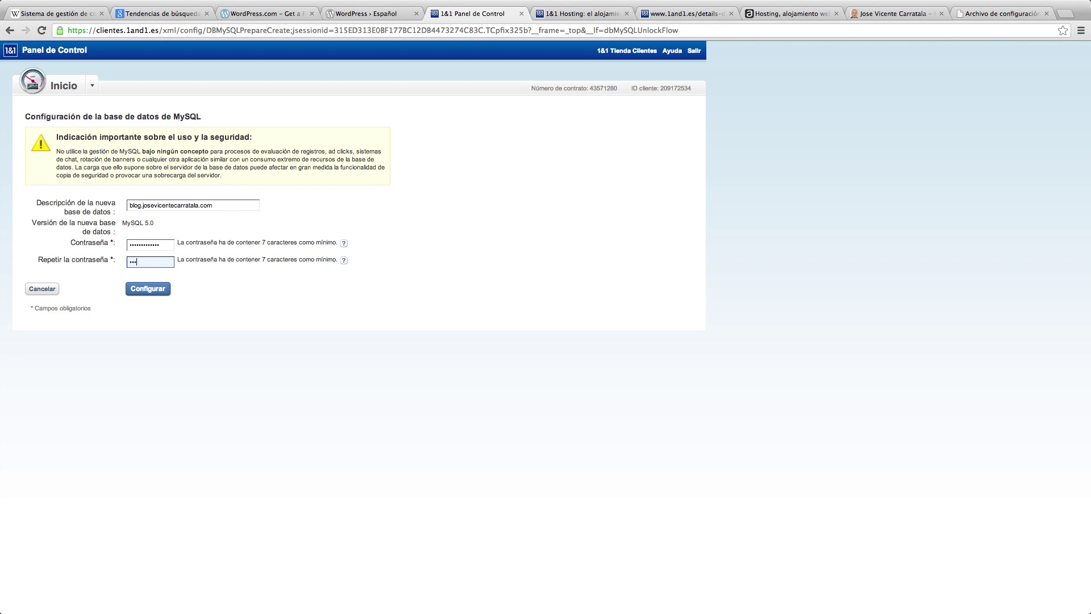
text(•••••••)
click(148, 289)
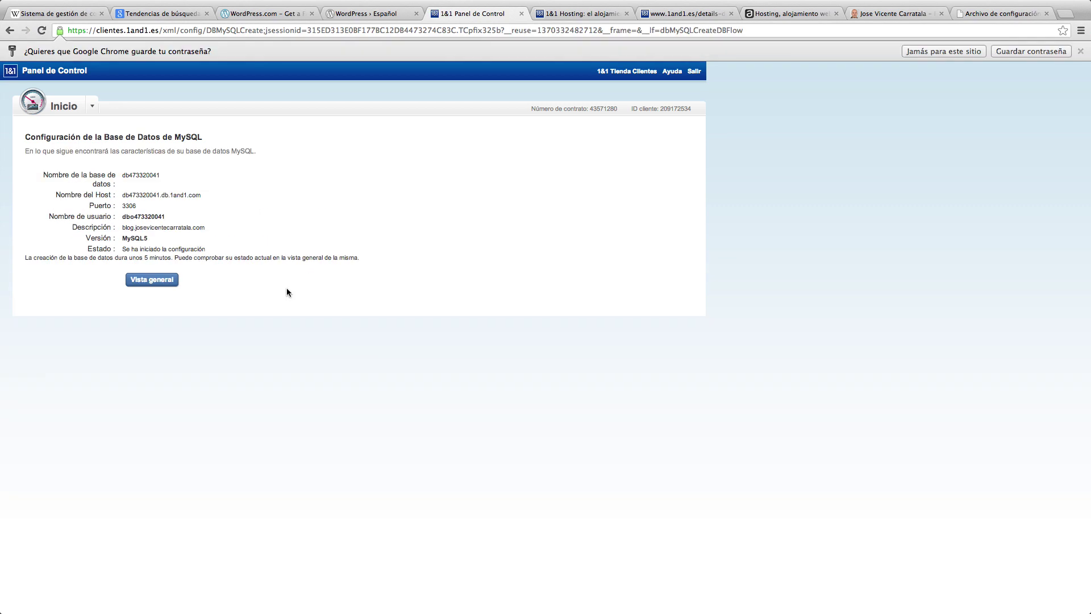
Return to the database overview, check the new blog database's status and copy its database name
click(152, 280)
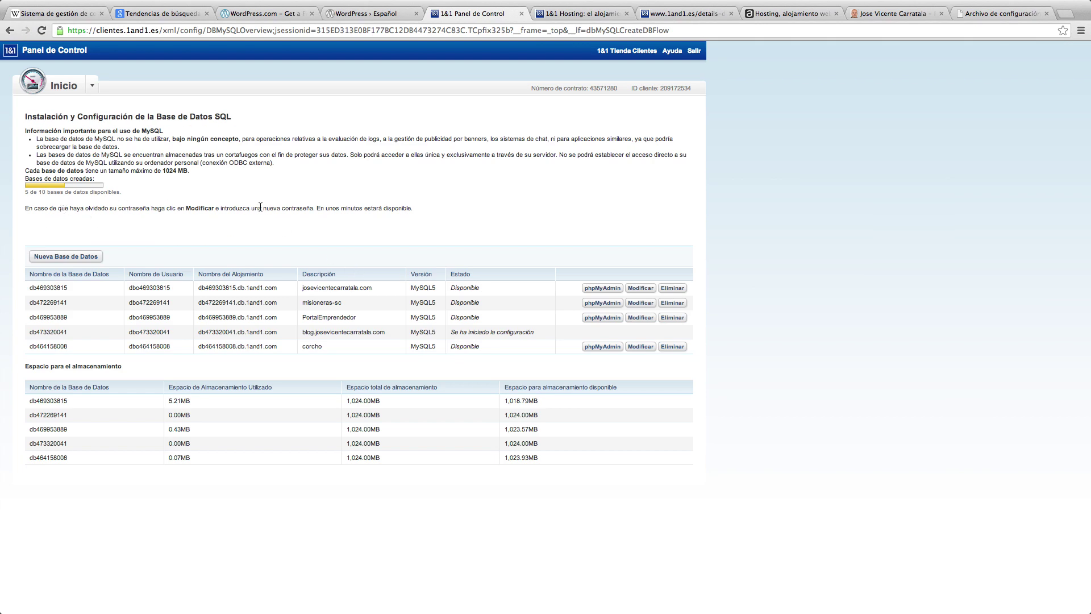
drag(299, 208, 411, 209)
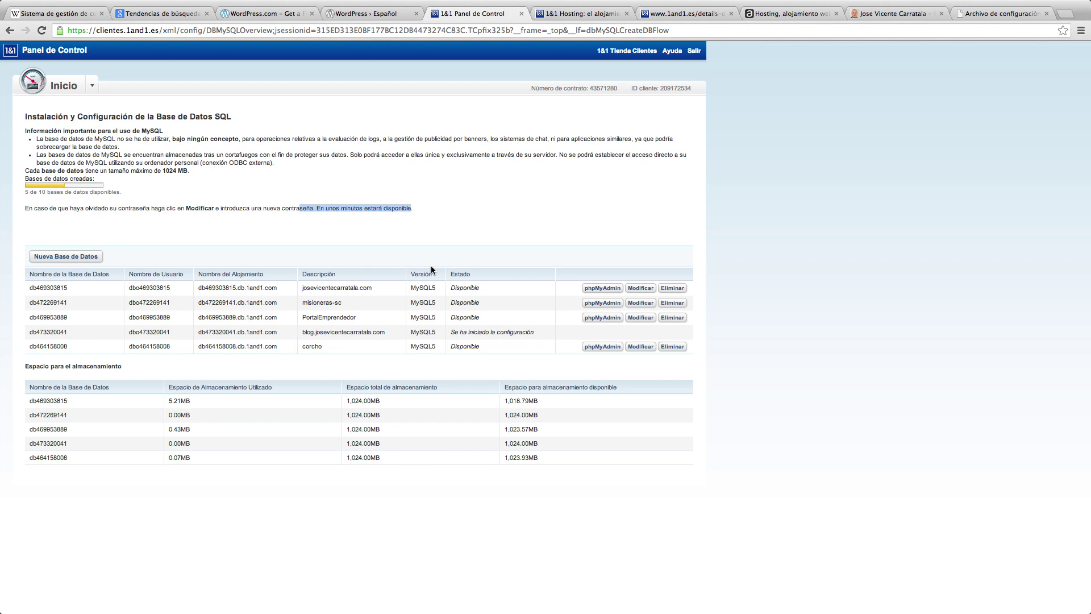
drag(450, 332, 524, 337)
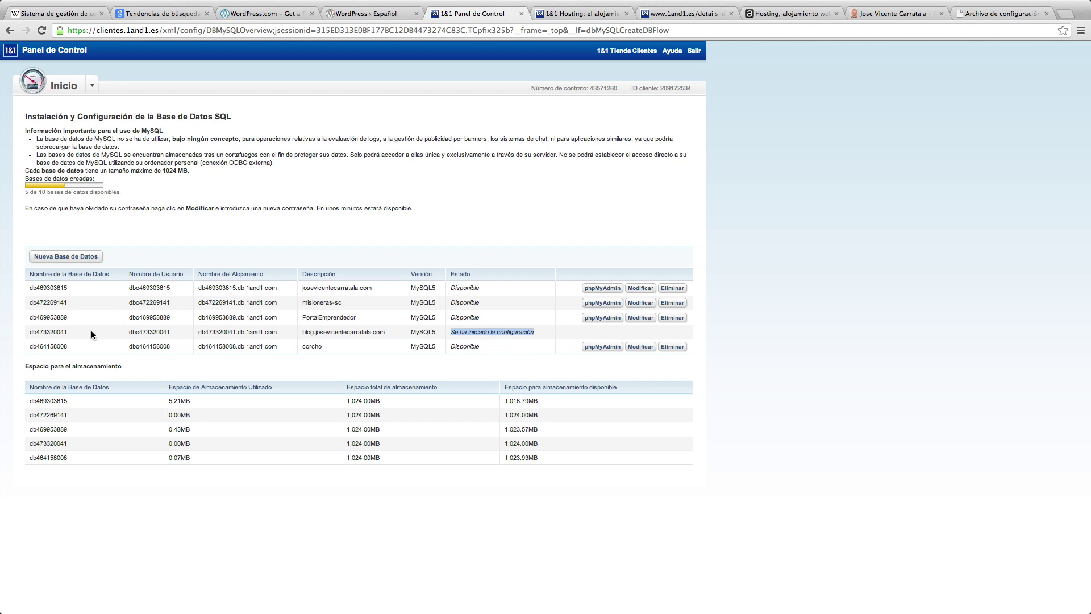
drag(67, 332, 28, 332)
key(super+c)
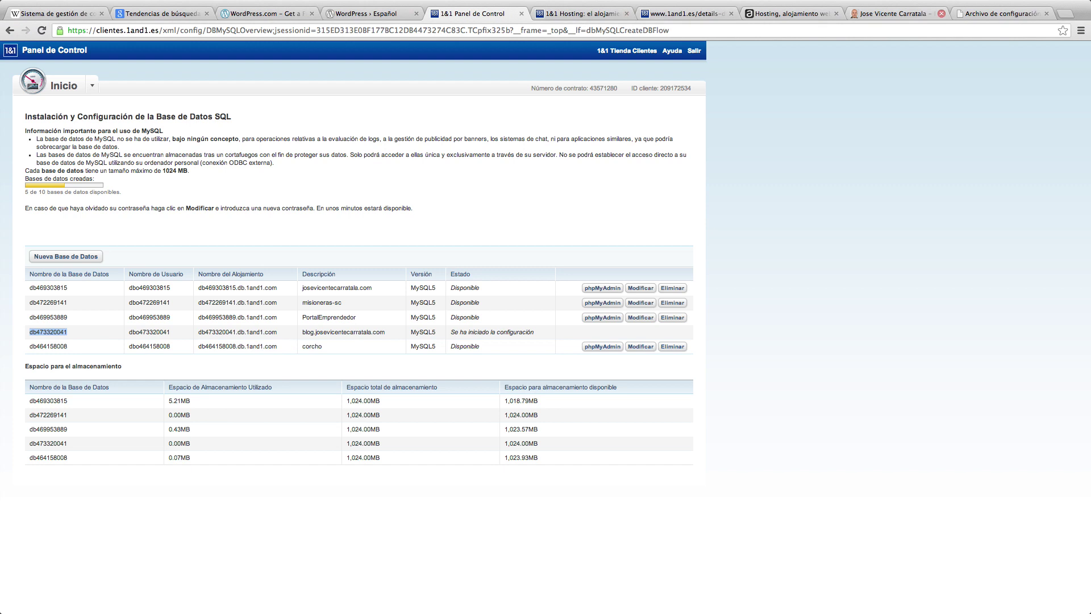
Paste the copied database name db473320041 as the database name in the WordPress setup form
click(1003, 13)
key(Tab)
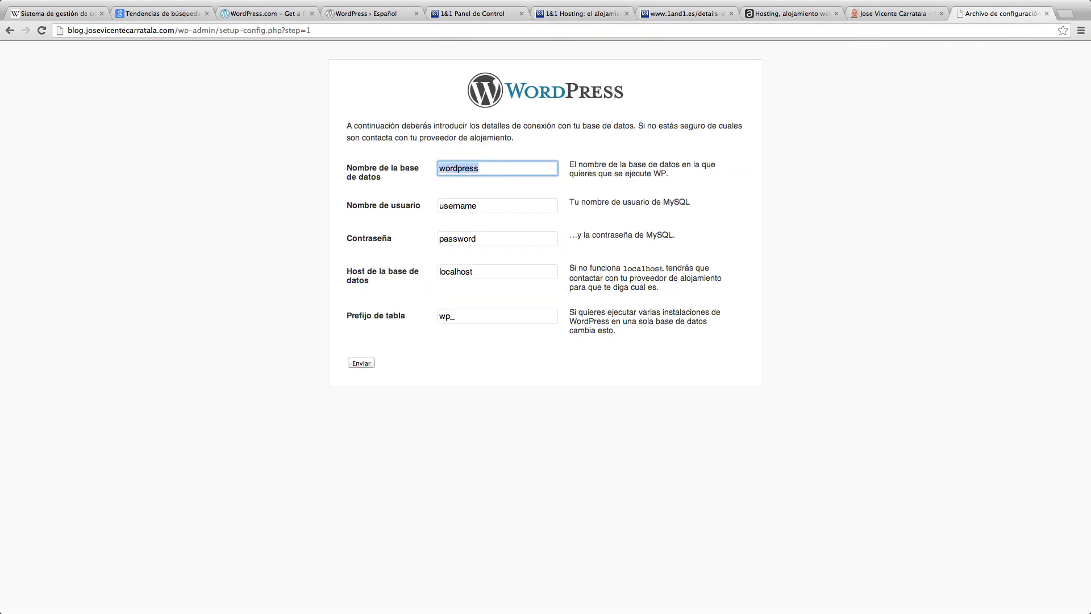
key(super+v)
click(452, 14)
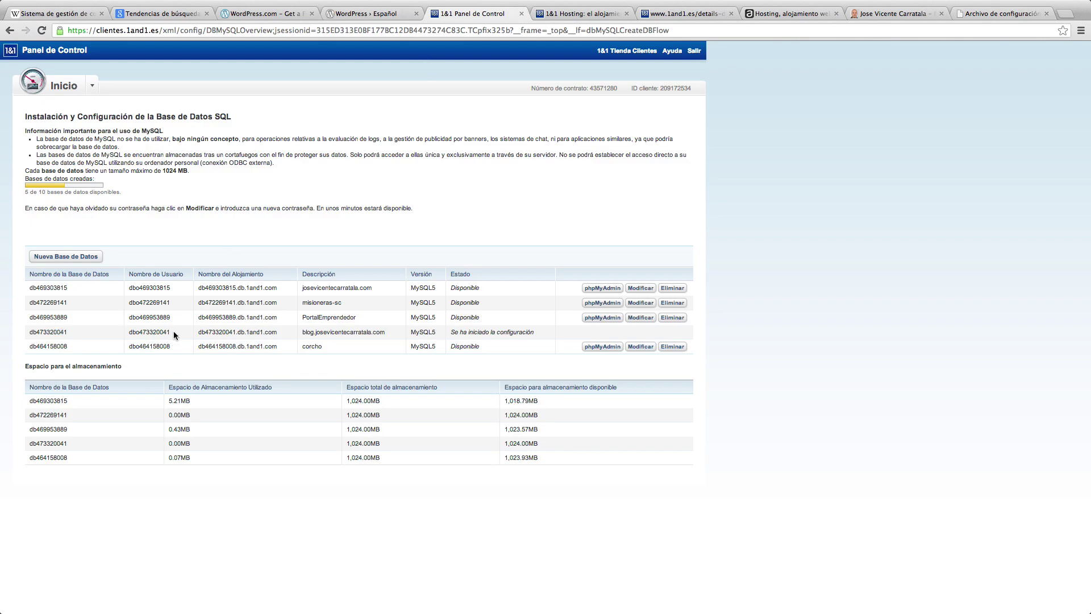
double_click(142, 333)
key(super+c)
click(966, 13)
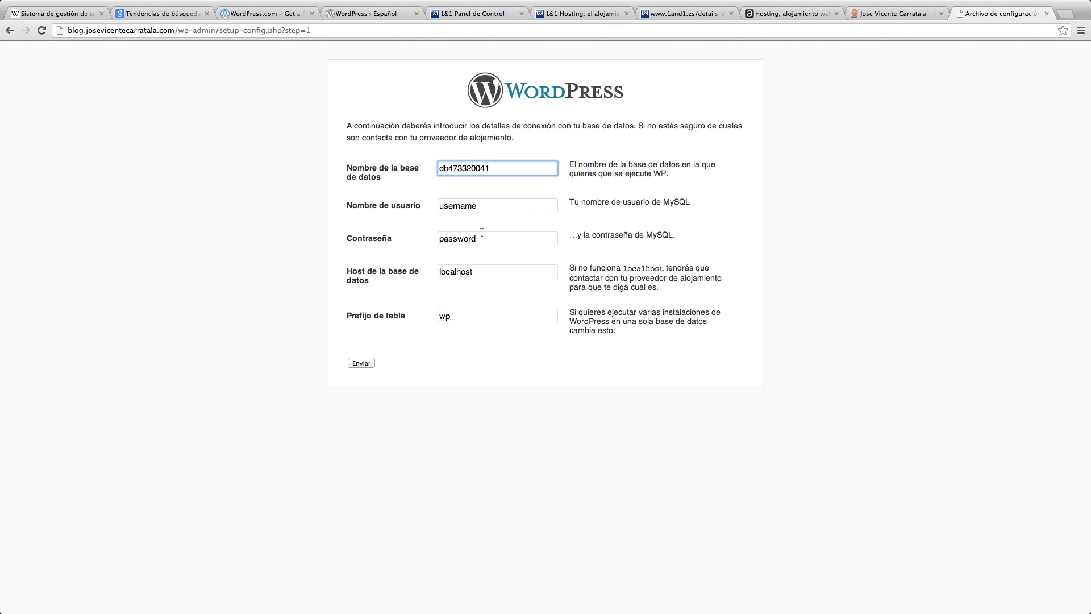
double_click(490, 204)
key(super+v)
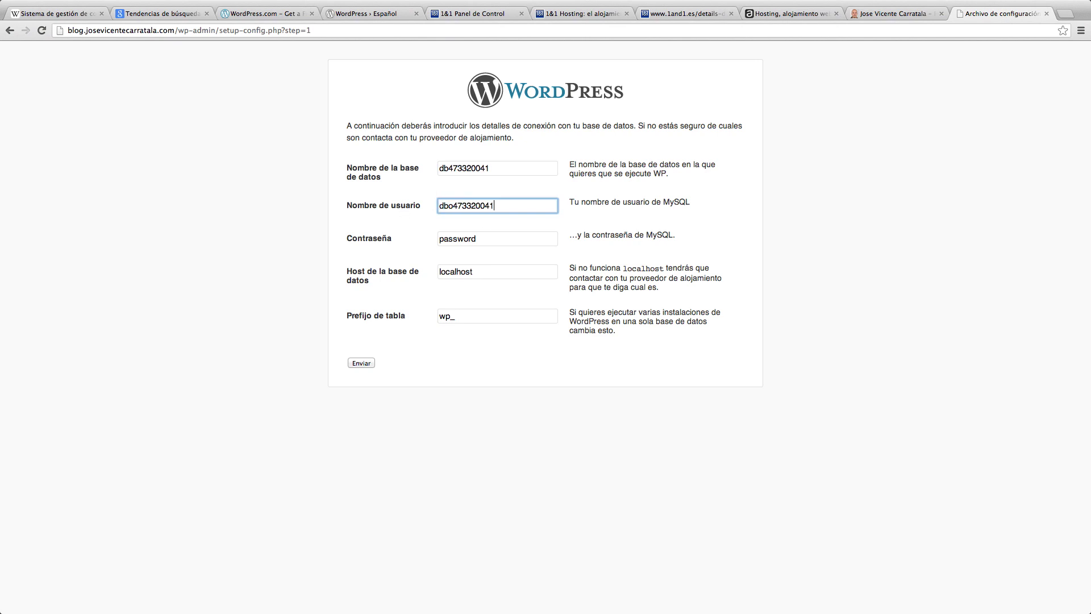
double_click(500, 238)
key(BackSpace)
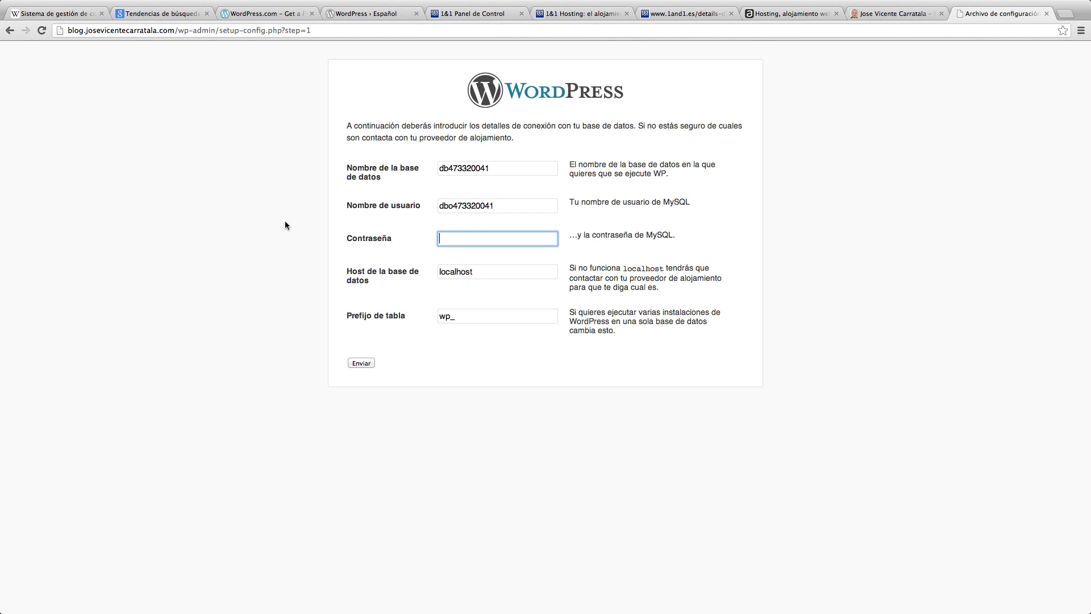
Copy the new database's host name from 1&1 and set the WordPress database host to db473320041.db.1and1.com
click(457, 14)
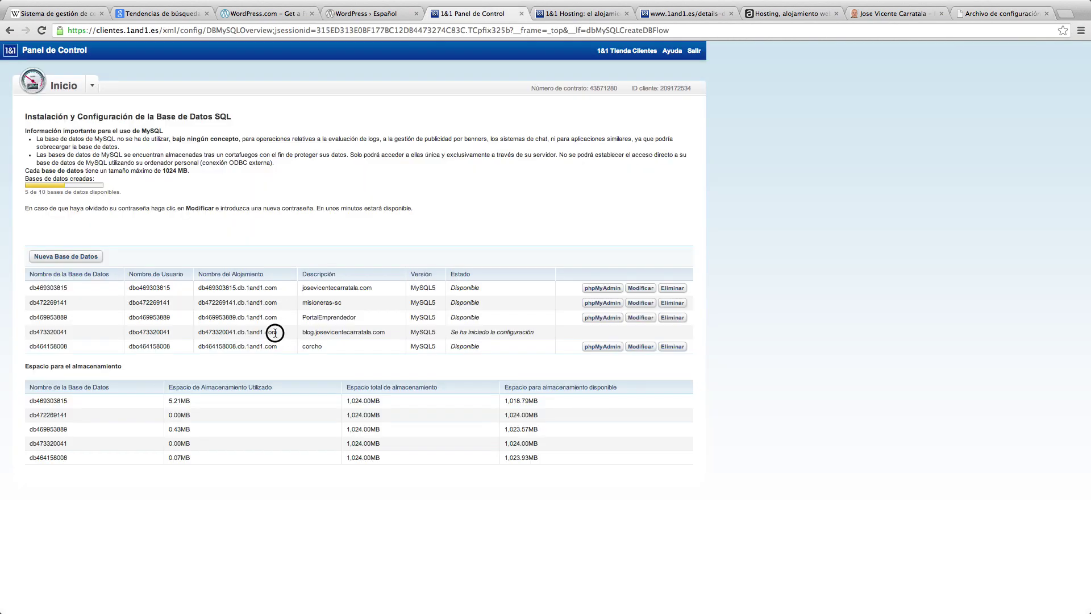
drag(275, 333, 200, 331)
key(super+c)
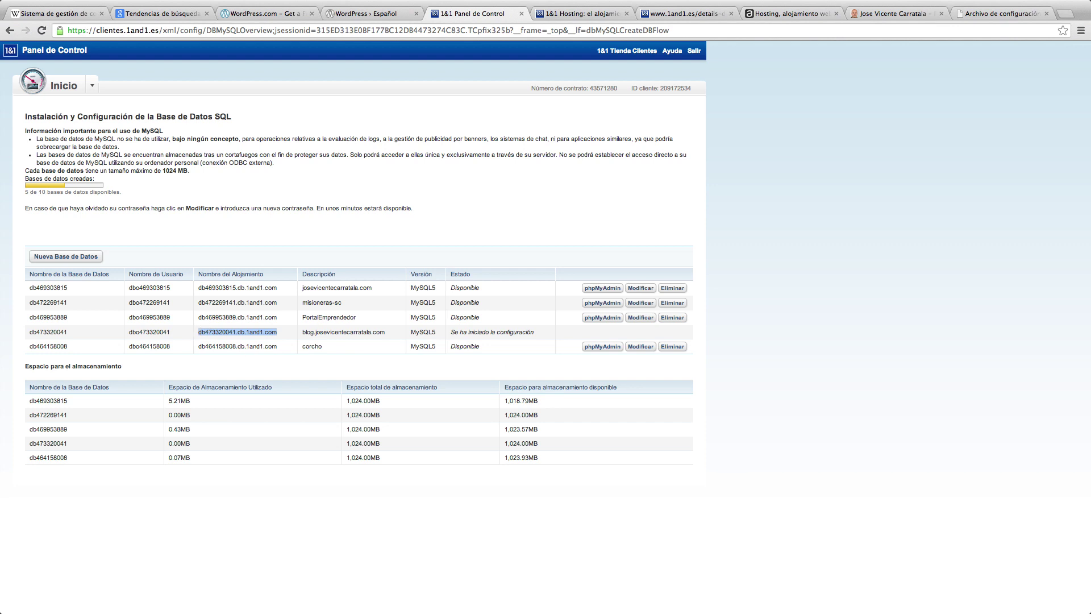
click(967, 14)
drag(482, 267, 392, 275)
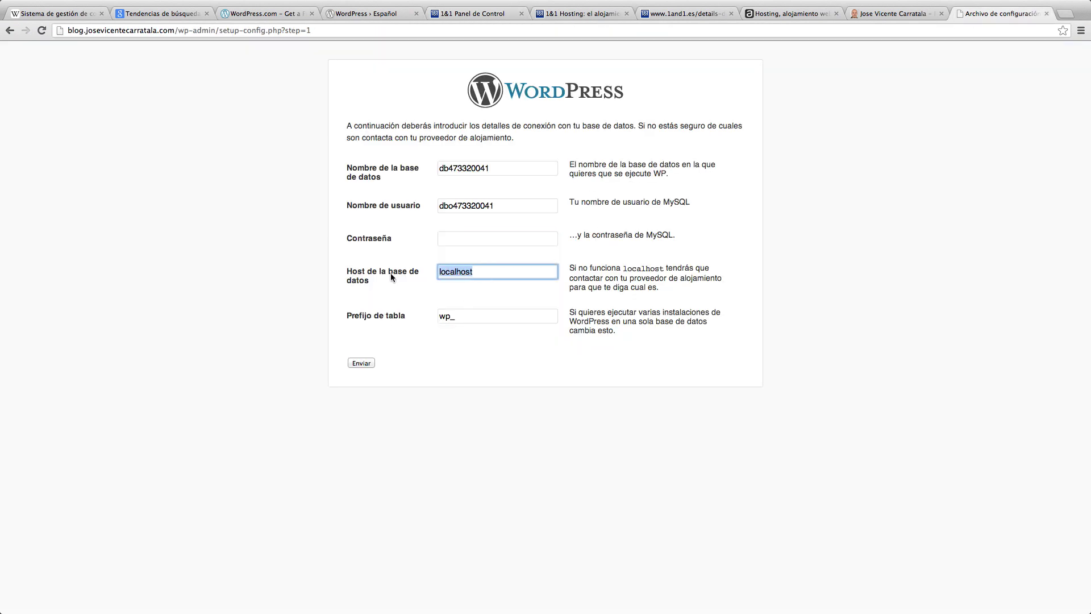
key(super+v)
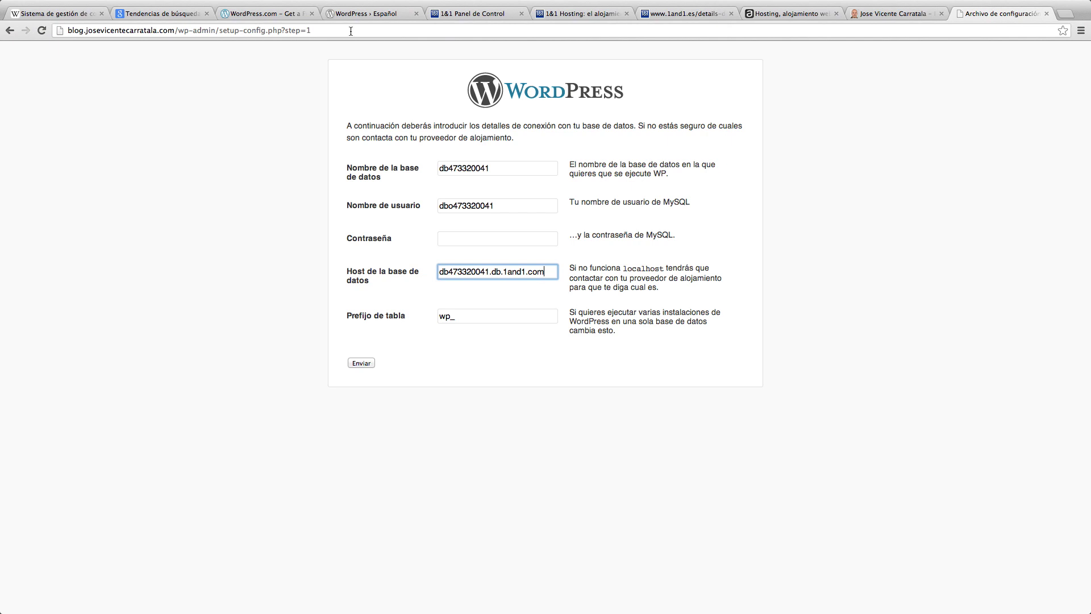
Compare the form's database name, username and host with the 1&1 database overview, and examine the table prefix
click(448, 13)
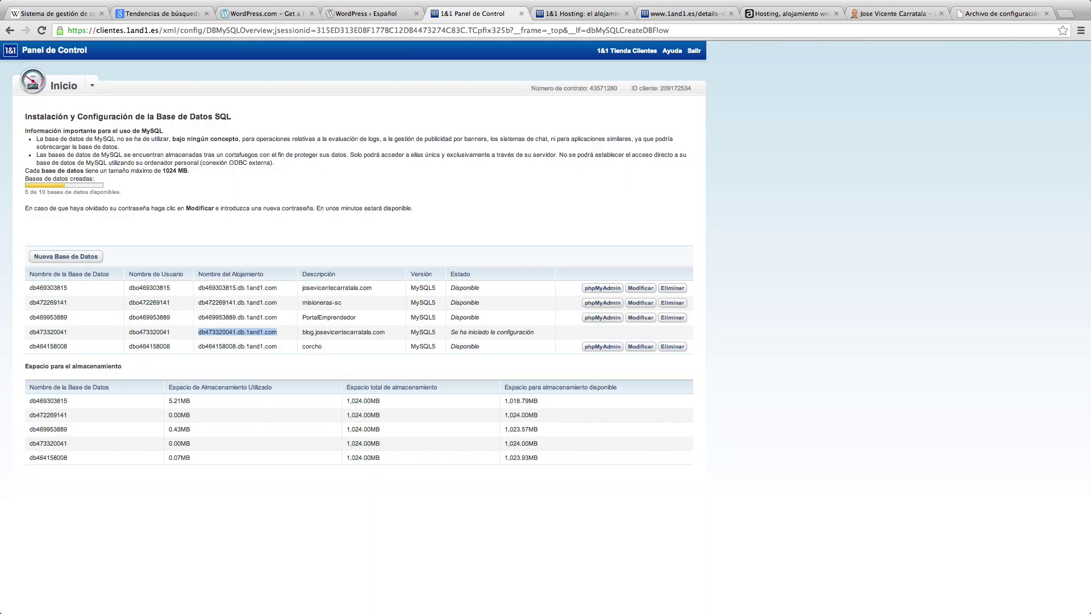
click(69, 334)
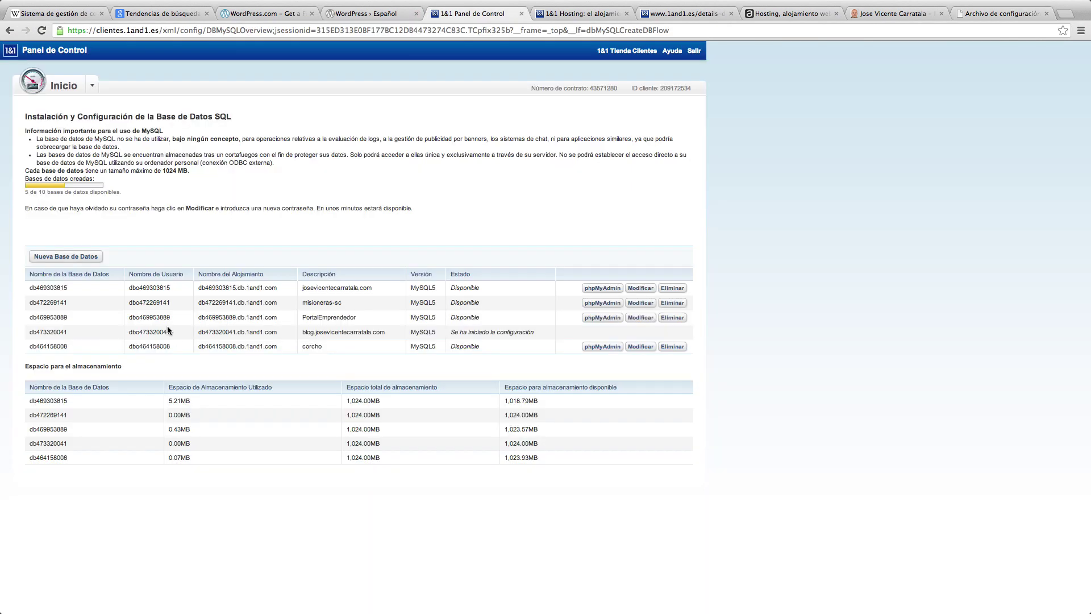
click(986, 16)
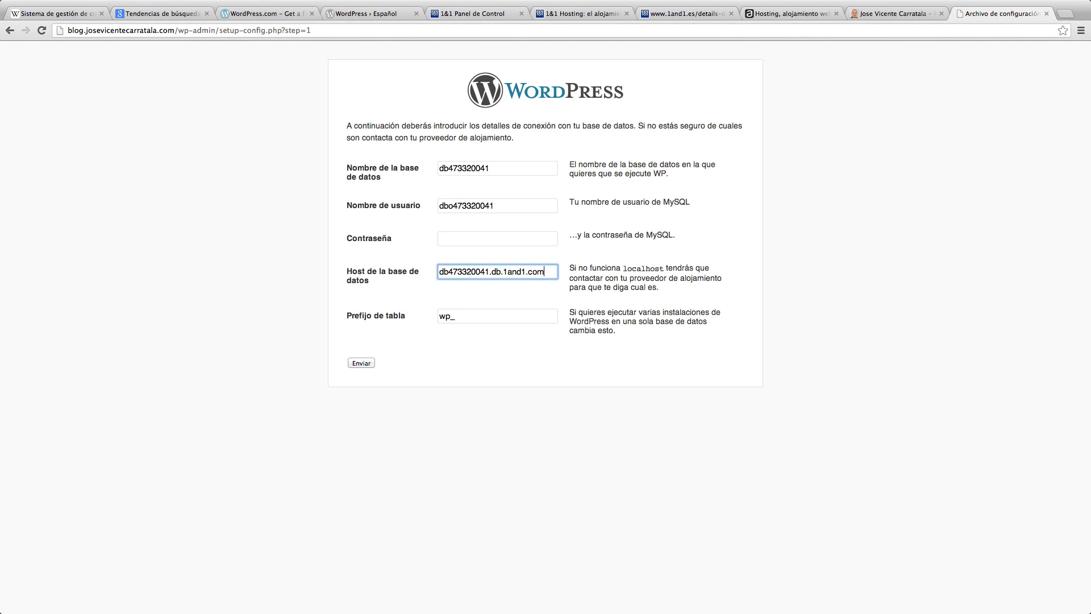
click(461, 170)
click(459, 204)
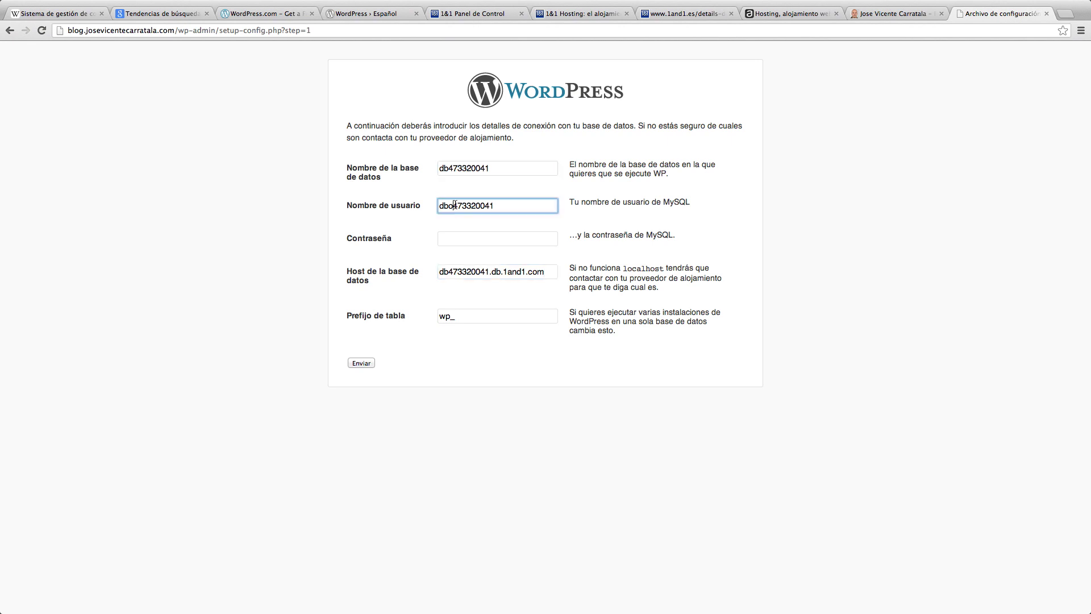
click(471, 272)
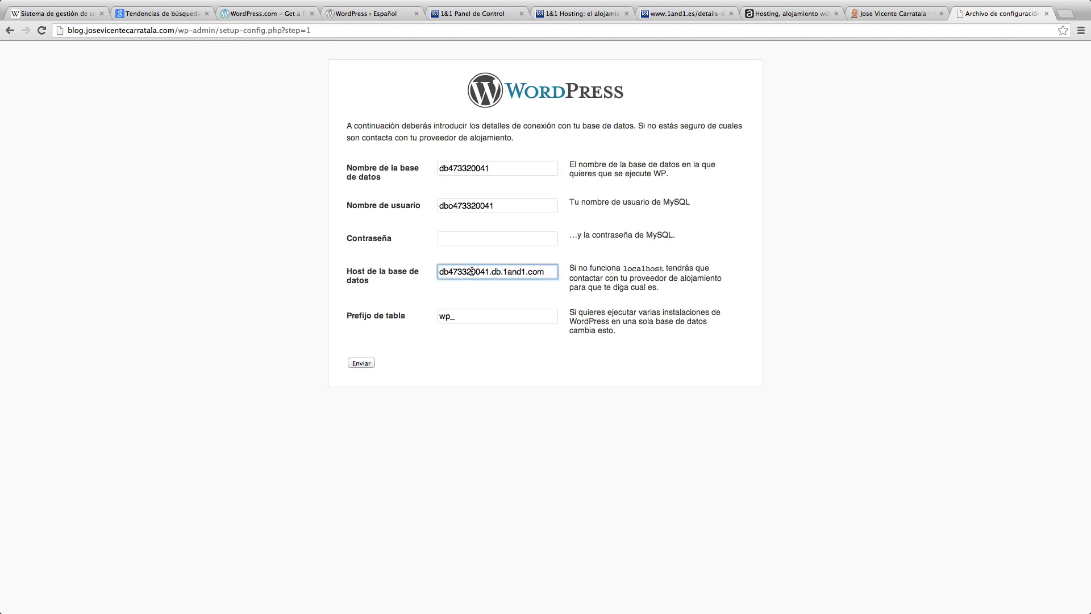
click(543, 271)
click(499, 319)
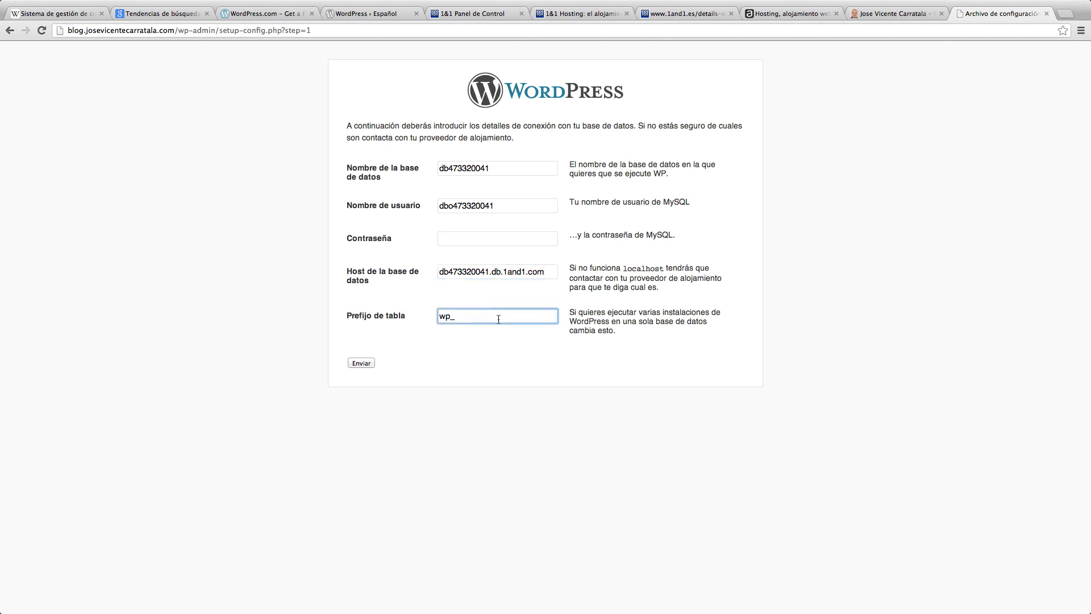
click(499, 319)
click(503, 302)
click(503, 311)
Reload the 1&1 database overview to check the new blog database's status, and return to the WordPress form
key(super+5)
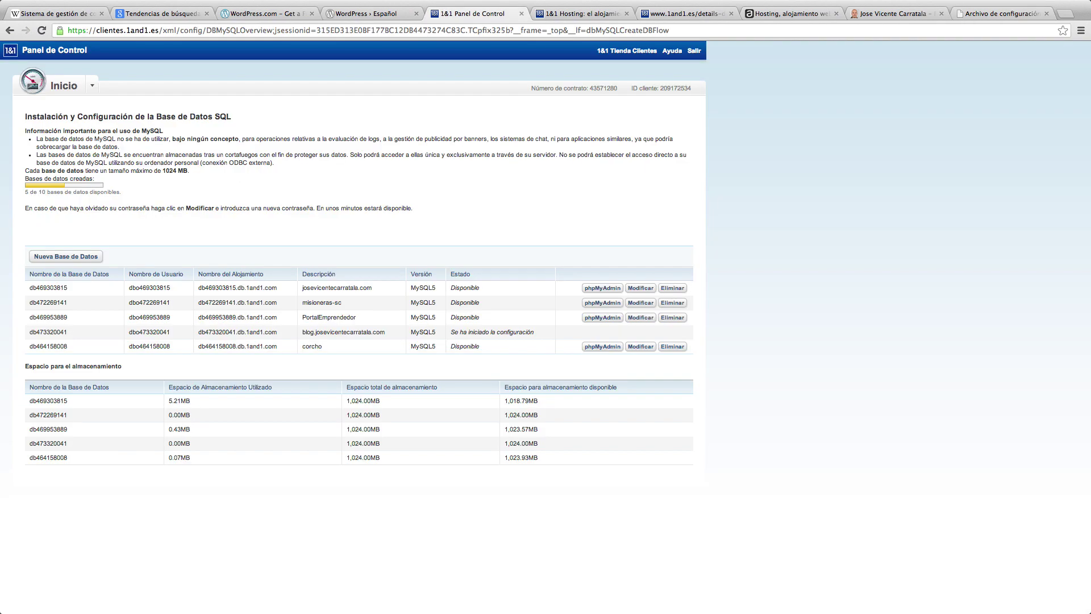
click(41, 30)
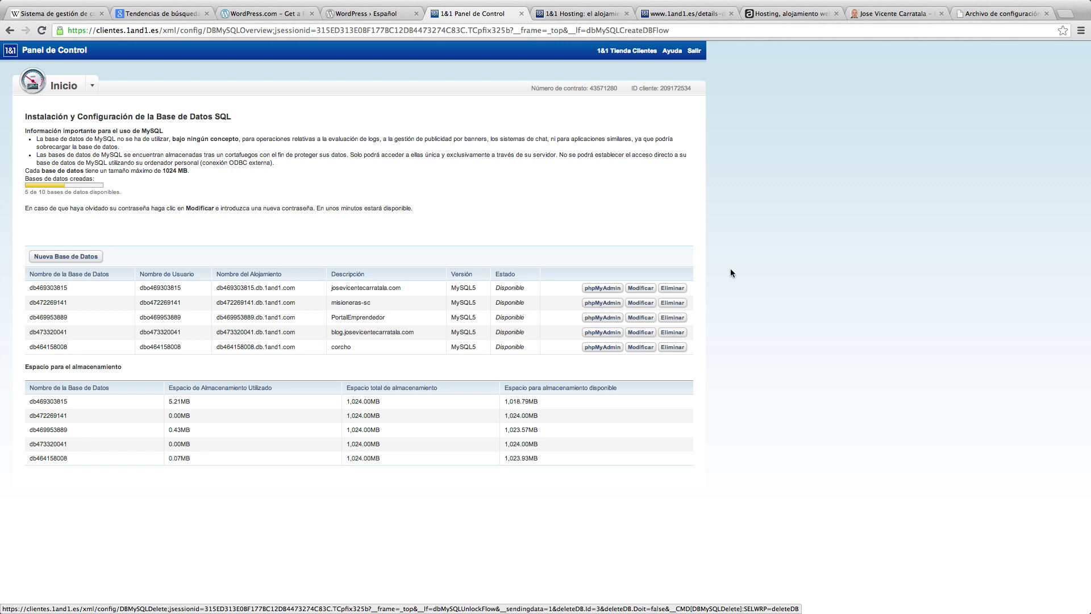
click(981, 19)
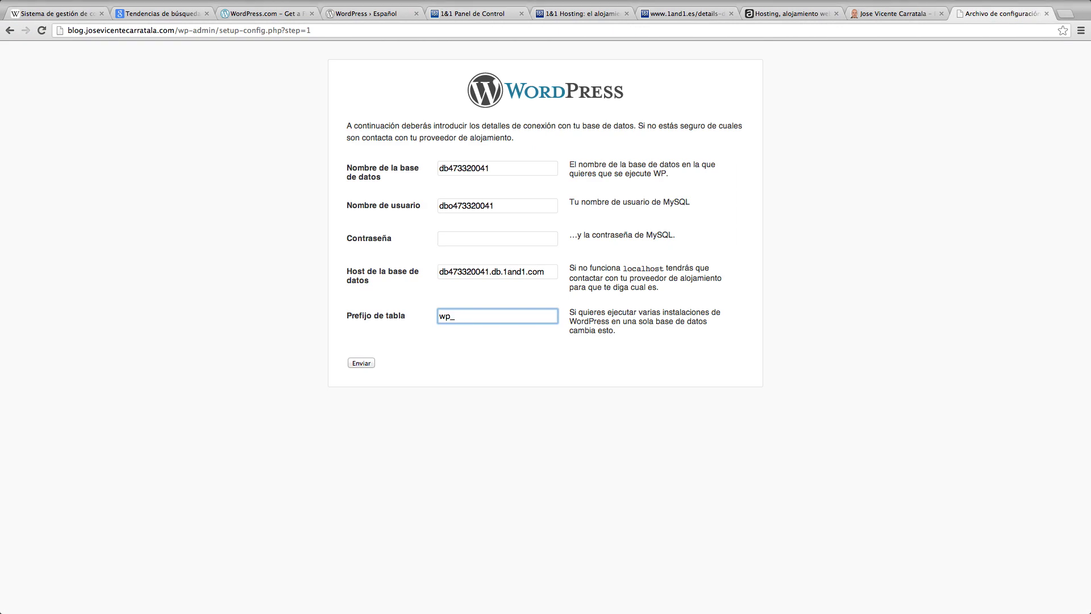
Take the browser out of full-screen mode and activate the empty database password field
key(ctrl+super+f)
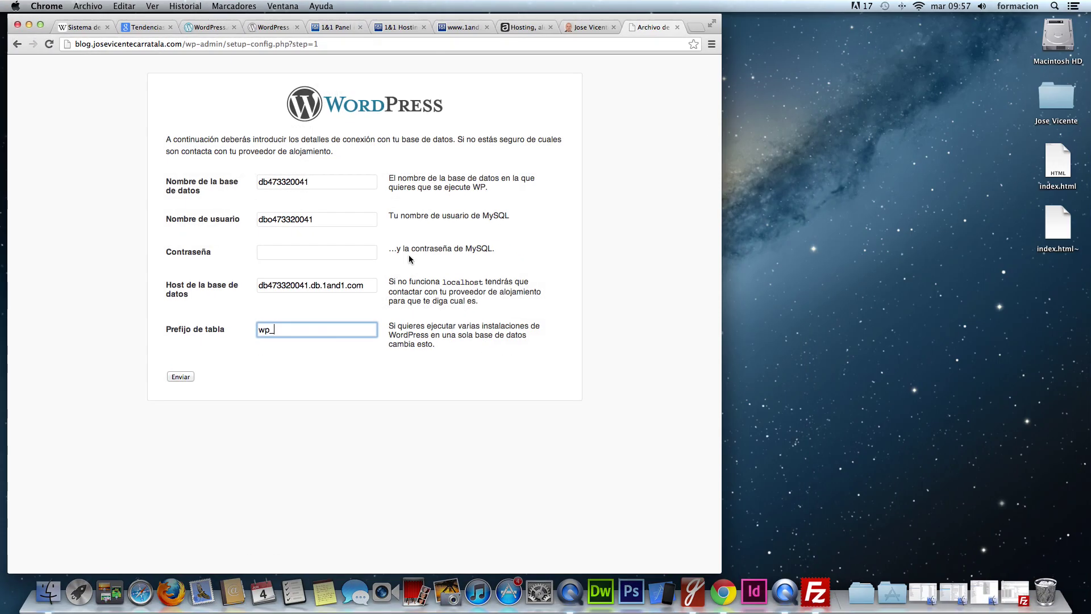
click(312, 253)
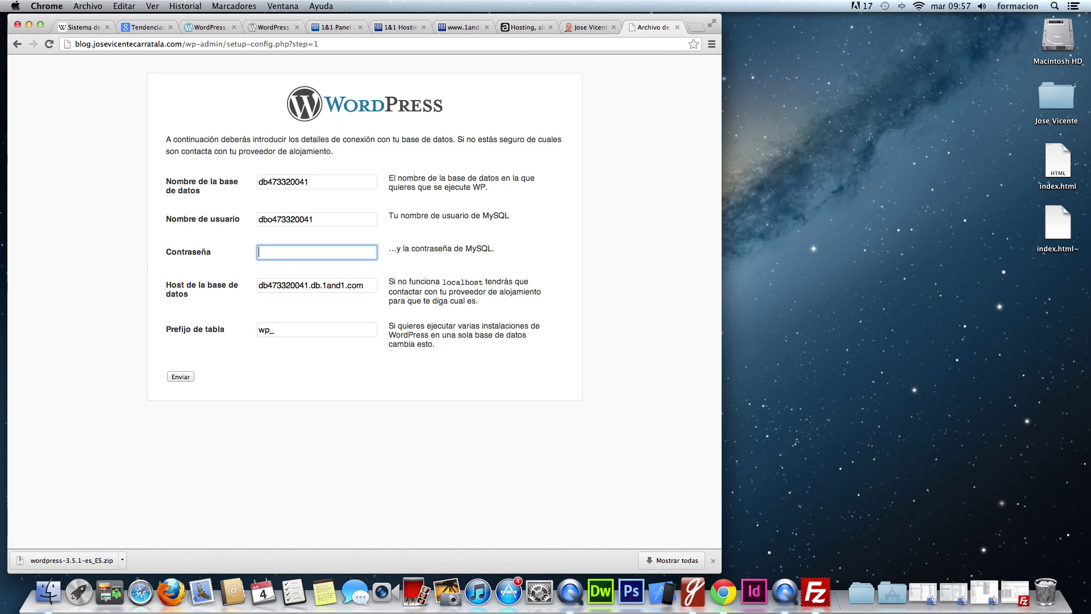
click(944, 480)
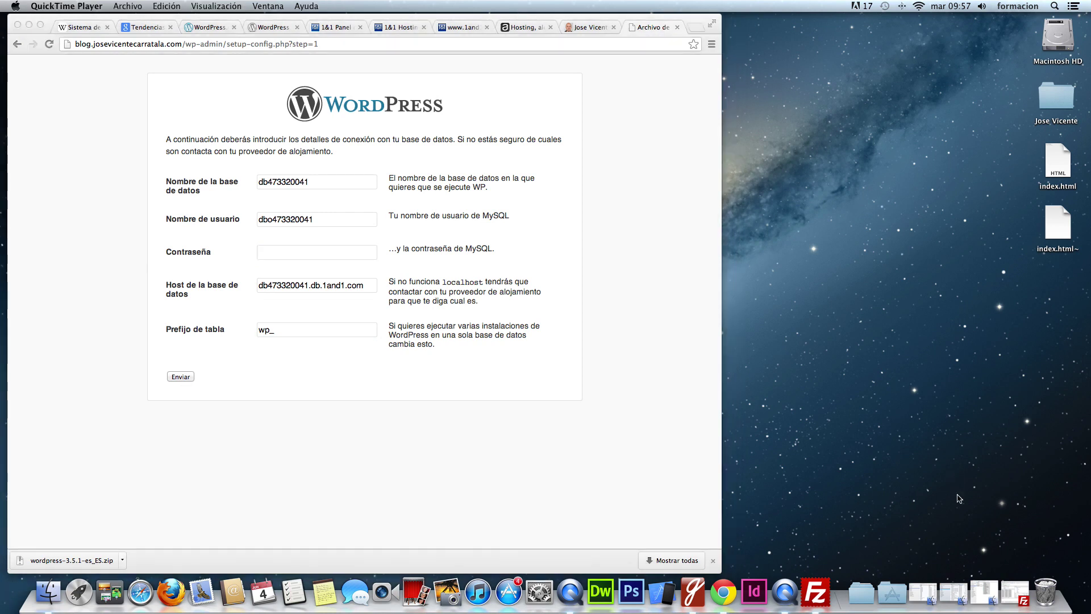